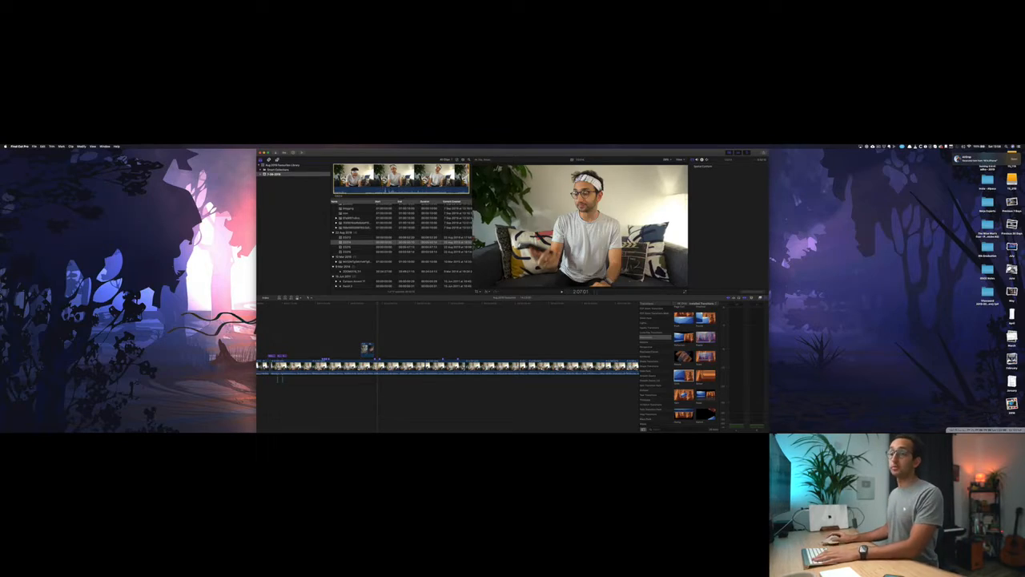
- Switch to Finder and copy GoRecord8-22-2019.mp4 from the Downloads folder
{"action": "left_click", "coordinate": [403, 314]}
{"action": "scroll", "coordinate": [403, 314], "scroll_direction": "right", "scroll_amount": 10}
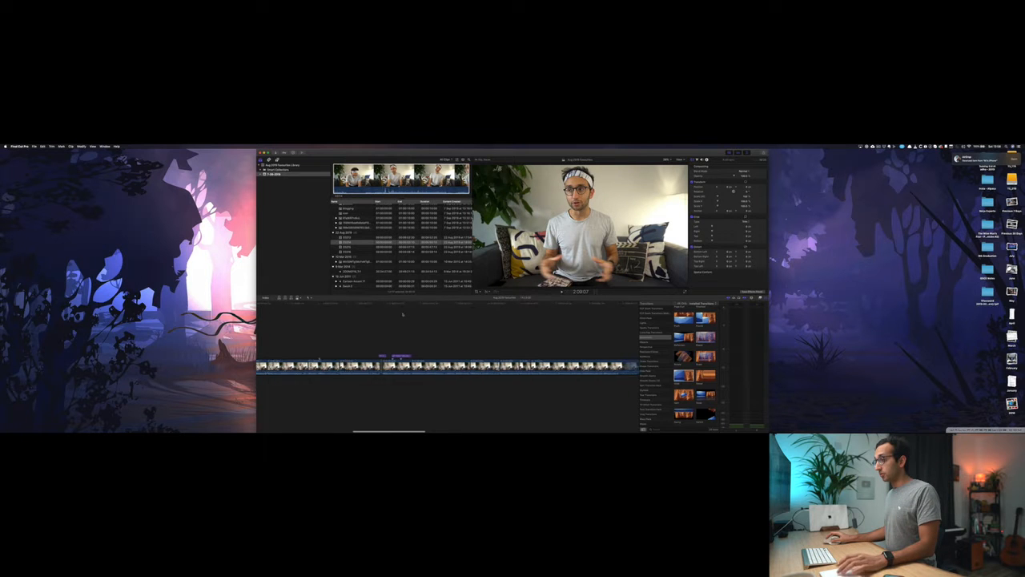
{"action": "scroll", "coordinate": [403, 314], "scroll_direction": "right", "scroll_amount": 10}
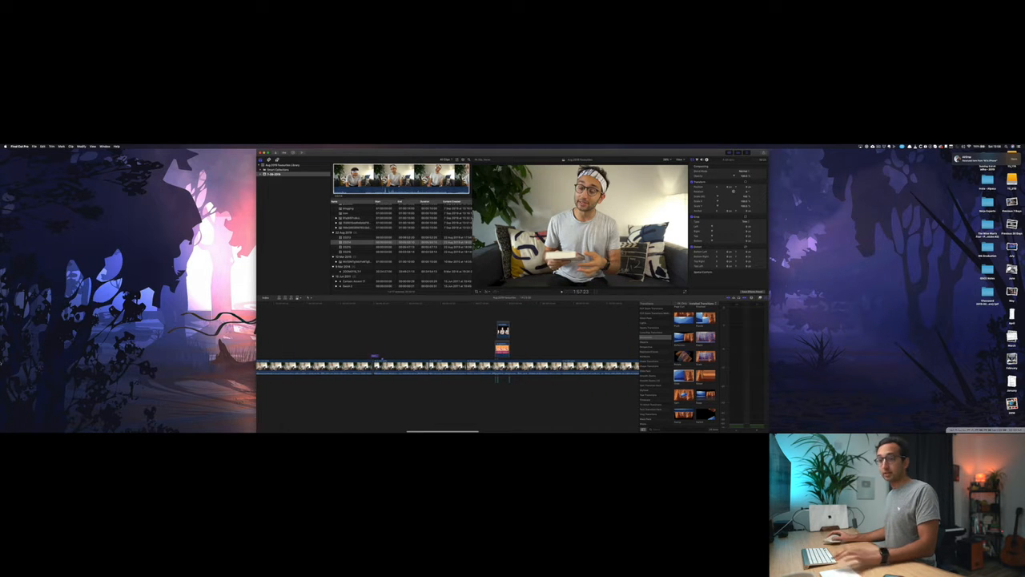
{"action": "mouse_move", "coordinate": [6, 379]}
{"action": "left_click", "coordinate": [5, 410]}
{"action": "left_click", "coordinate": [27, 202], "text": "super"}
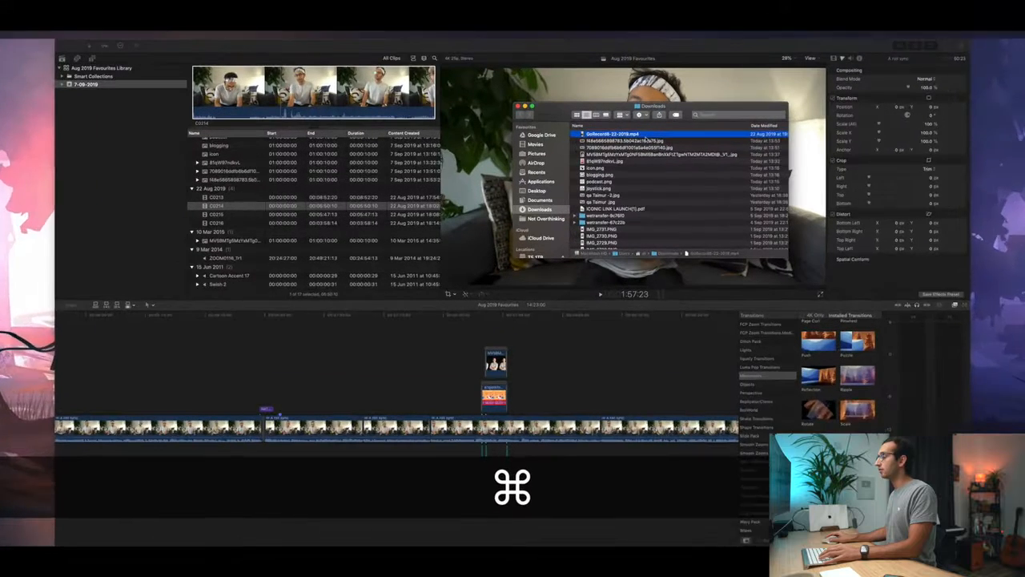
{"action": "key", "text": "super+c"}
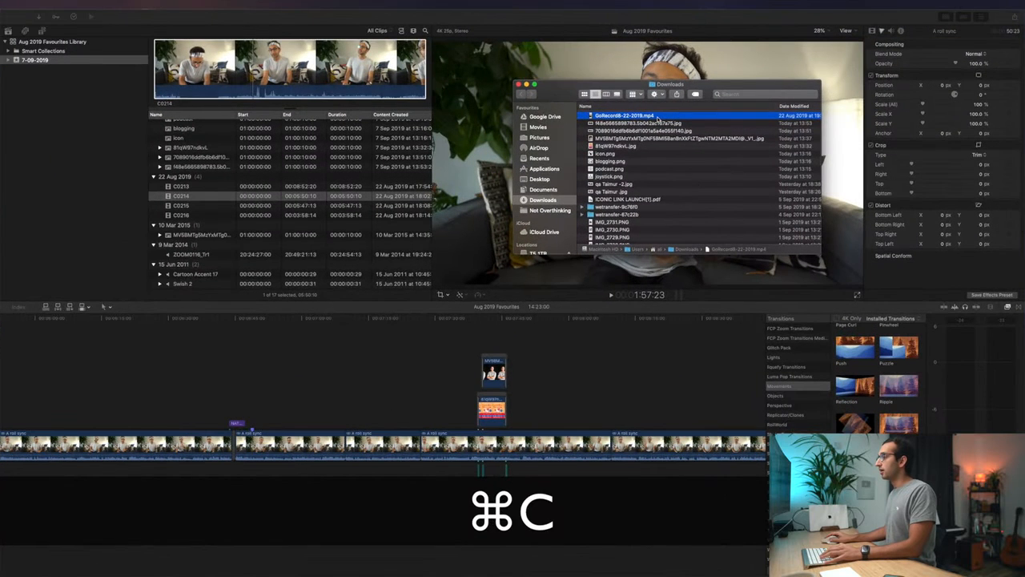
- Paste the copied recording into the B Roll folder inside 13 August 2019 Favourites on the T5_2TB drive
{"action": "scroll", "coordinate": [552, 185], "scroll_direction": "down", "scroll_amount": 4}
{"action": "left_click", "coordinate": [550, 170]}
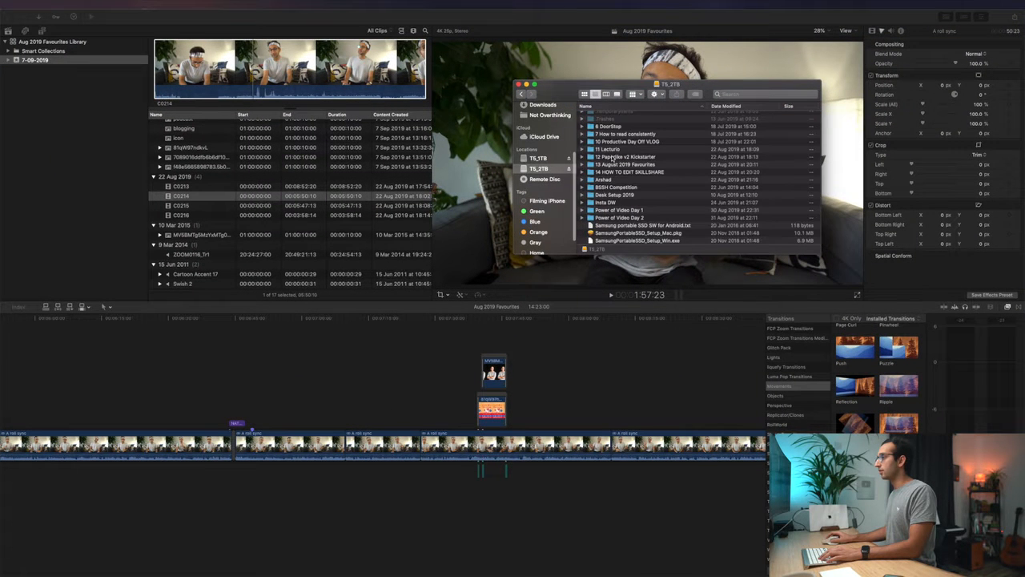
{"action": "double_click", "coordinate": [615, 164]}
{"action": "left_click", "coordinate": [612, 125]}
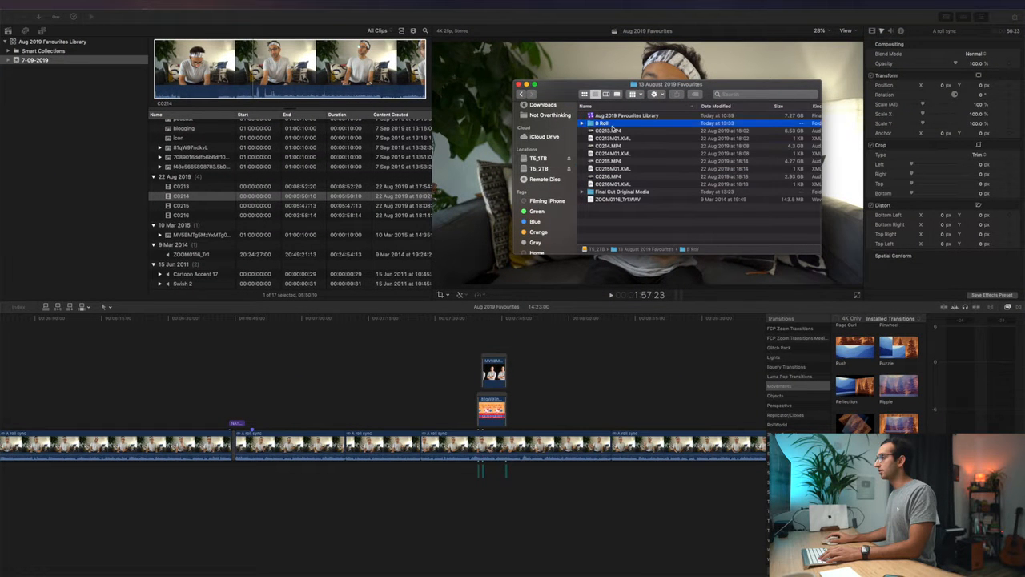
{"action": "double_click", "coordinate": [611, 125]}
{"action": "key", "text": "super+v"}
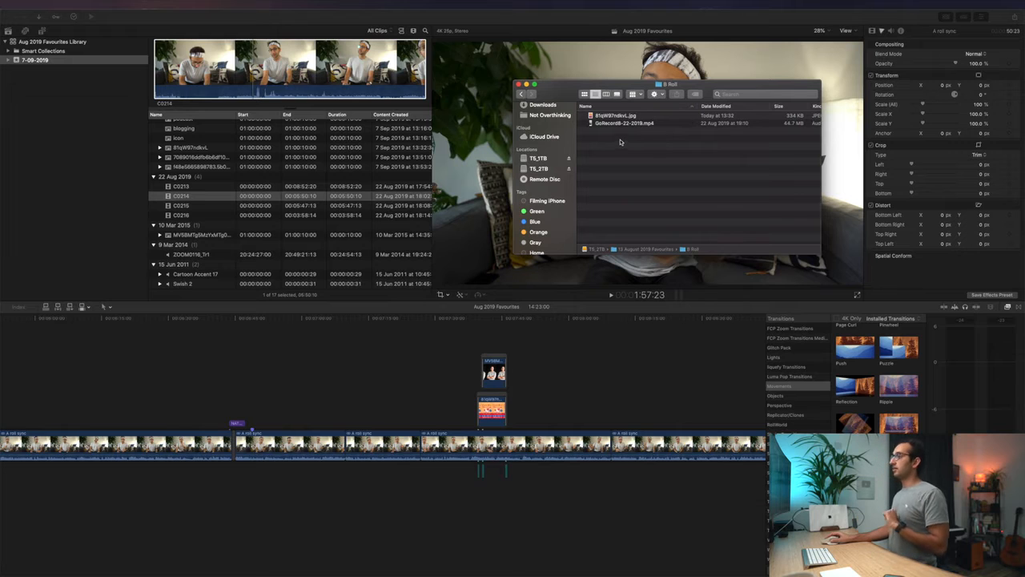
- Add GoRecord8-22-2019.mp4 from Finder to the timeline above the A roll, starting where the MY FIRST MILLION PODCAST title ends
{"action": "left_click", "coordinate": [620, 124]}
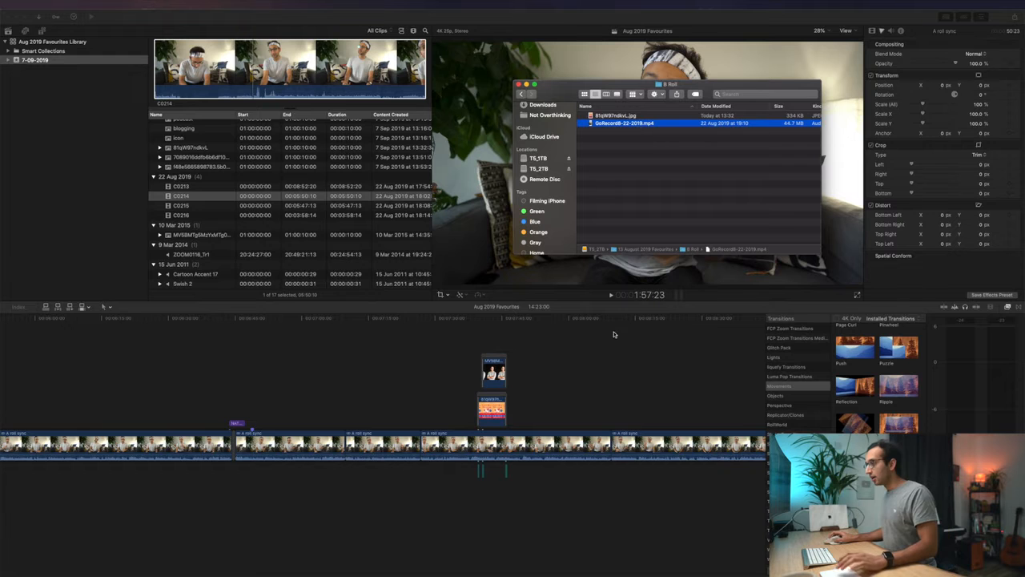
{"action": "scroll", "coordinate": [614, 334], "scroll_direction": "left", "scroll_amount": 5}
{"action": "scroll", "coordinate": [574, 374], "scroll_direction": "left", "scroll_amount": 9}
{"action": "scroll", "coordinate": [574, 374], "scroll_direction": "right", "scroll_amount": 3}
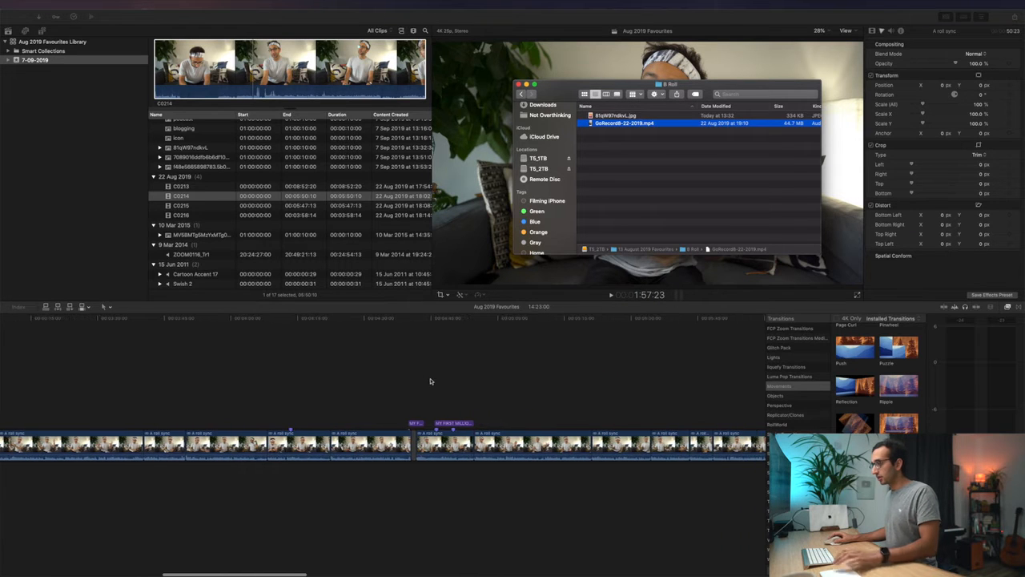
{"action": "left_click", "coordinate": [431, 382]}
{"action": "key", "text": "space"}
{"action": "key", "text": "l"}
{"action": "key", "text": "XF86AudioLowerVolume"}
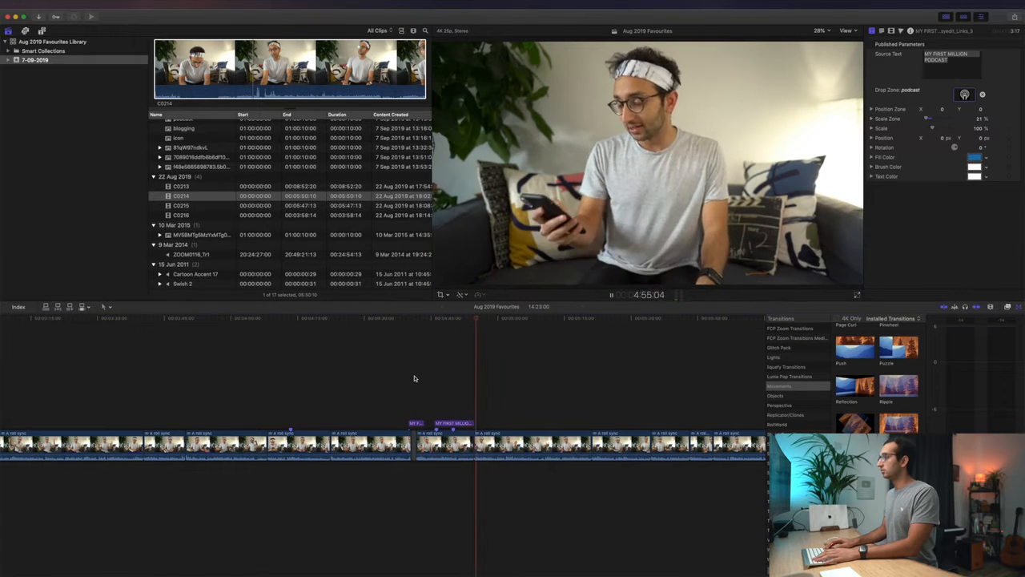
{"action": "key", "text": "super+Tab"}
{"action": "left_click_drag", "start_coordinate": [622, 121], "coordinate": [477, 386]}
{"action": "left_click", "coordinate": [474, 340]}
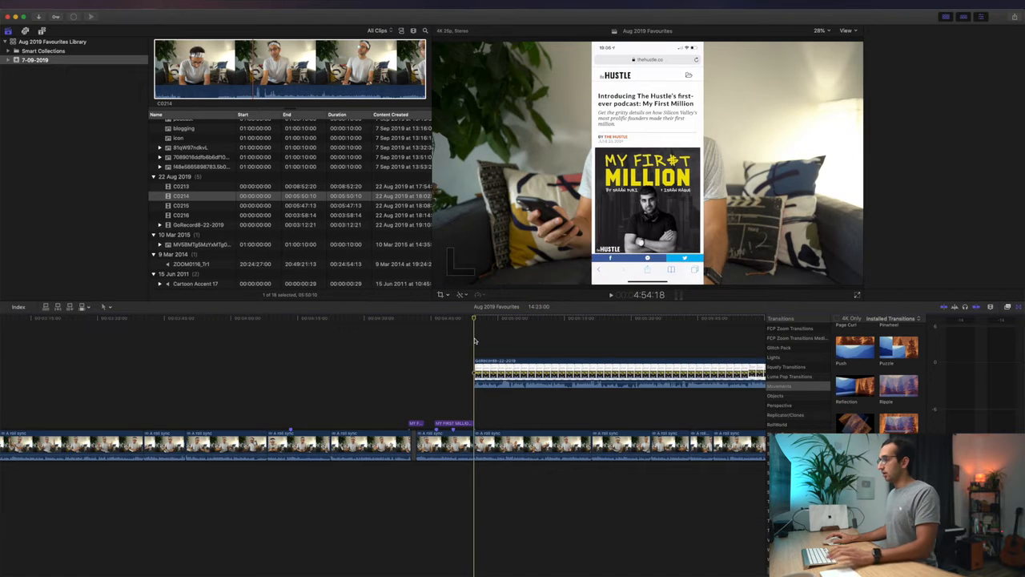
- Play parts of the podcast section, and disable the first four A roll clips beneath the screen recording
{"action": "key", "text": "super+4"}
{"action": "scroll", "coordinate": [474, 340], "scroll_direction": "right", "scroll_amount": 10}
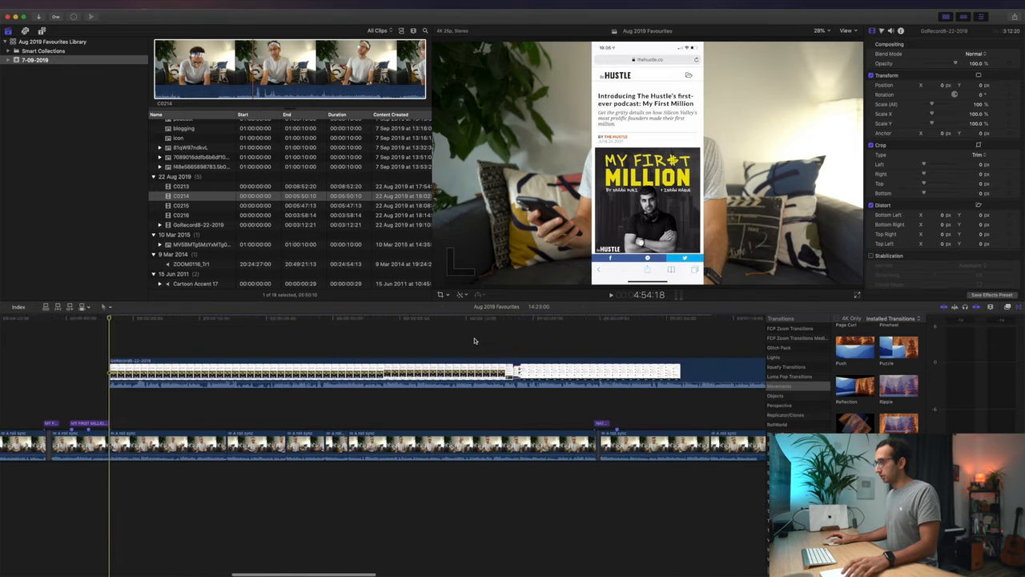
{"action": "scroll", "coordinate": [474, 340], "scroll_direction": "left", "scroll_amount": 3}
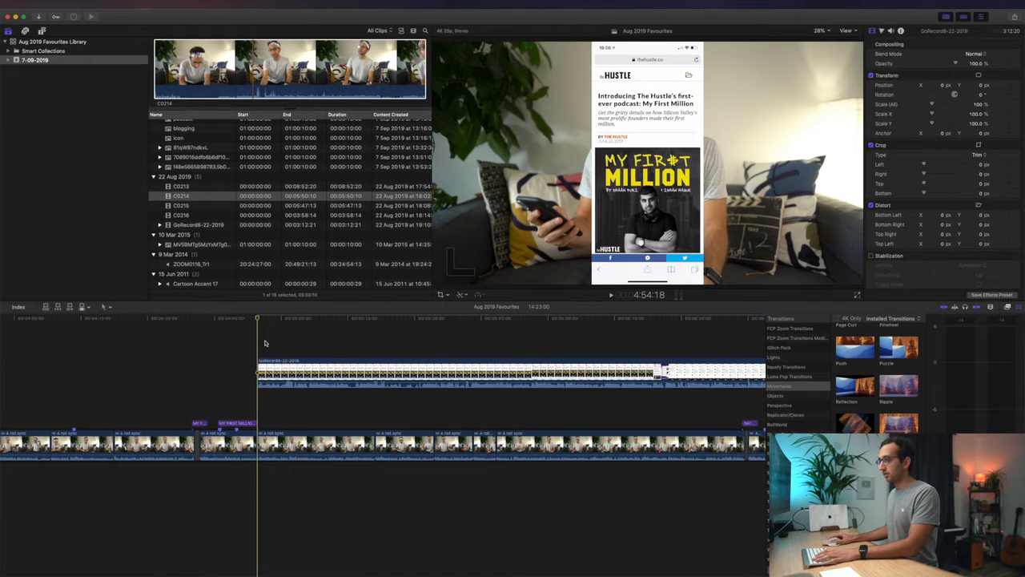
{"action": "key", "text": "space"}
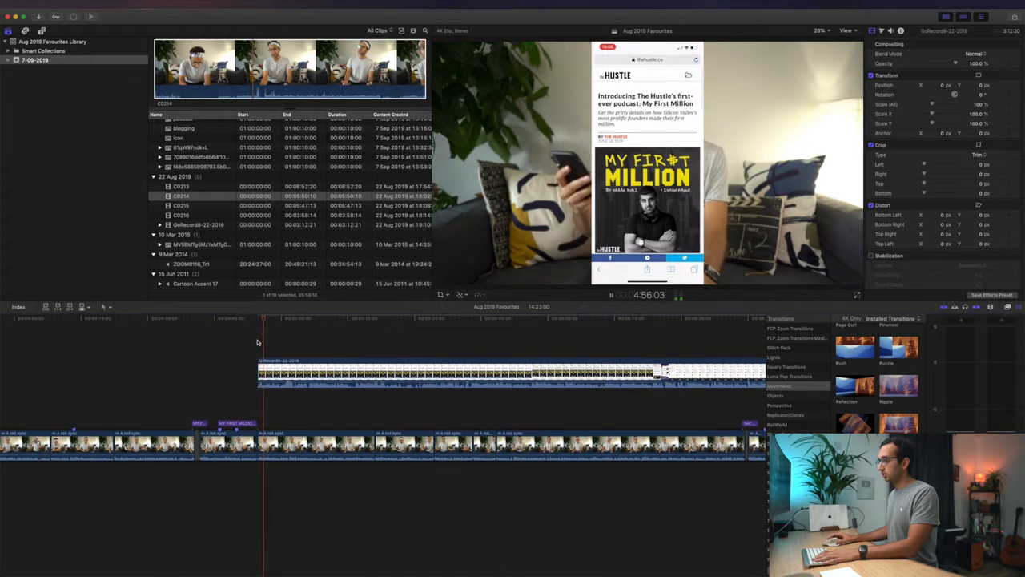
{"action": "key", "text": "space"}
{"action": "key", "text": "space"}
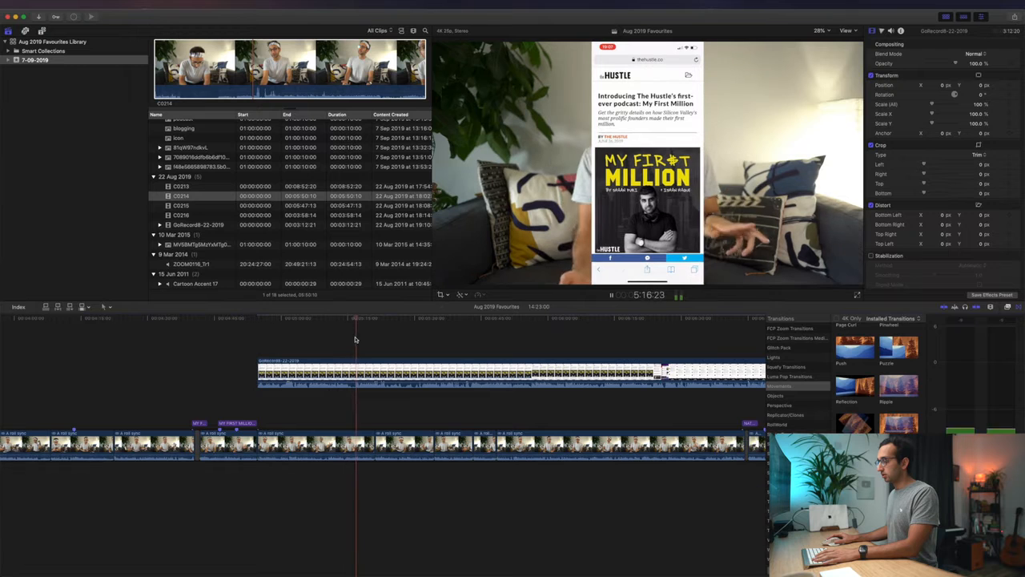
{"action": "key", "text": "space"}
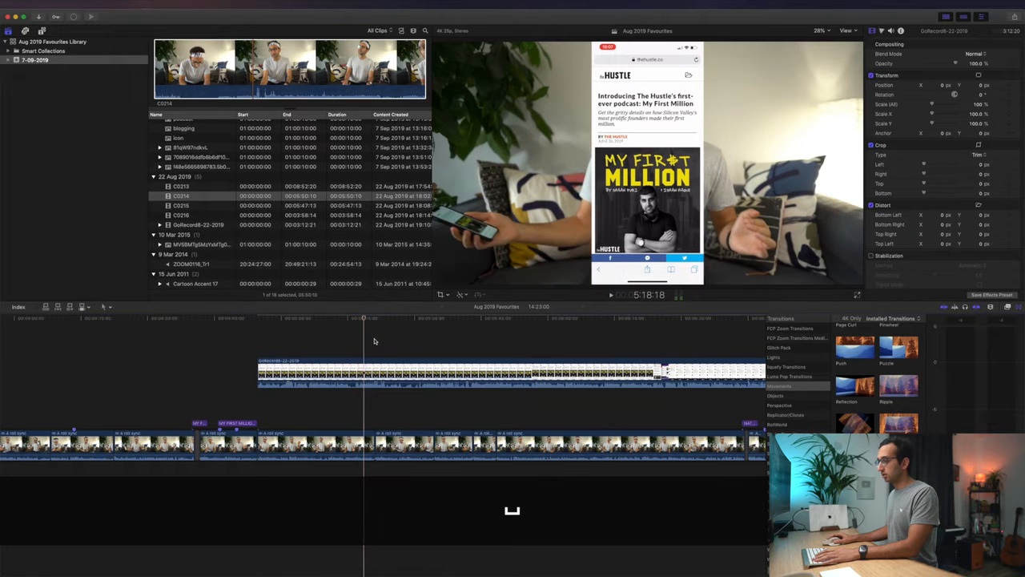
{"action": "left_click_drag", "start_coordinate": [339, 408], "coordinate": [482, 460]}
{"action": "key", "text": "v"}
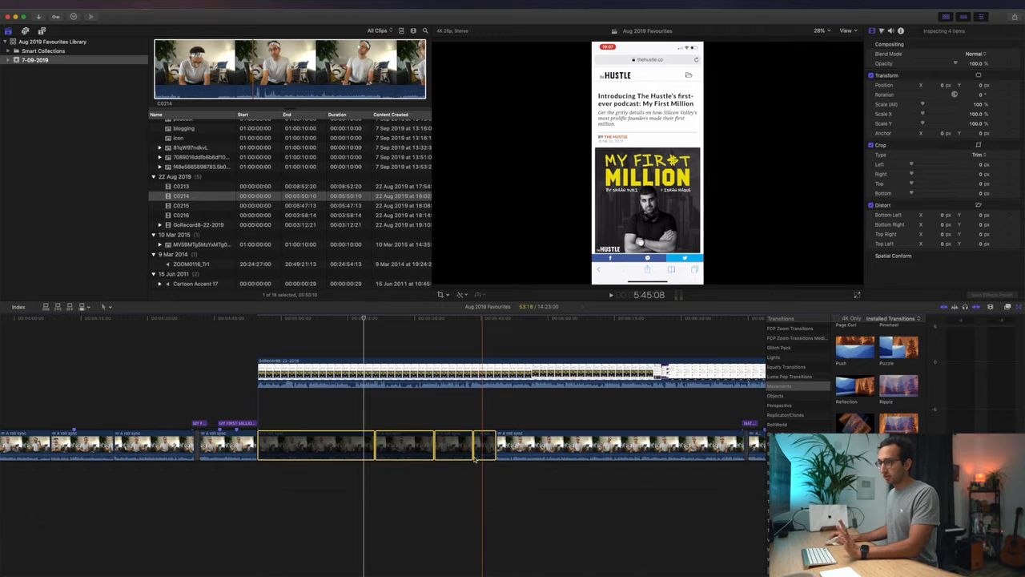
- Preview the screen recording on its own, and disable the next A roll clip, just before the following title
{"action": "left_click", "coordinate": [361, 353]}
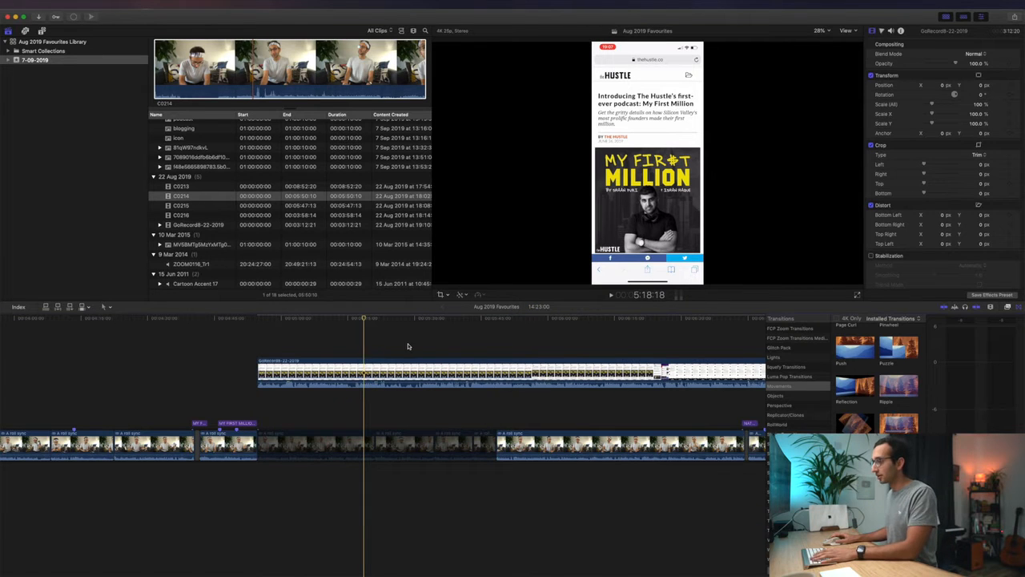
{"action": "key", "text": "space"}
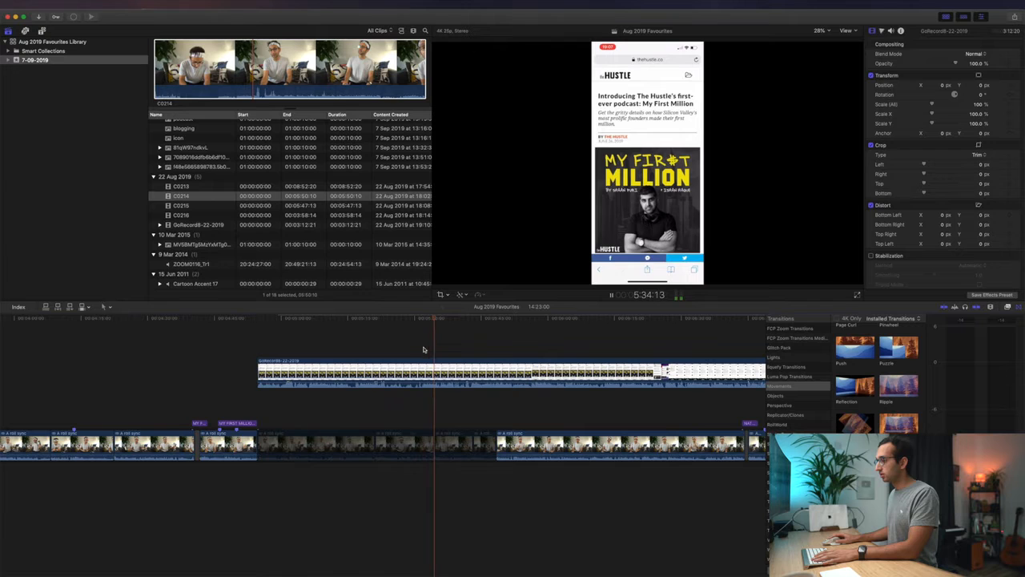
{"action": "key", "text": "space"}
{"action": "key", "text": "space"}
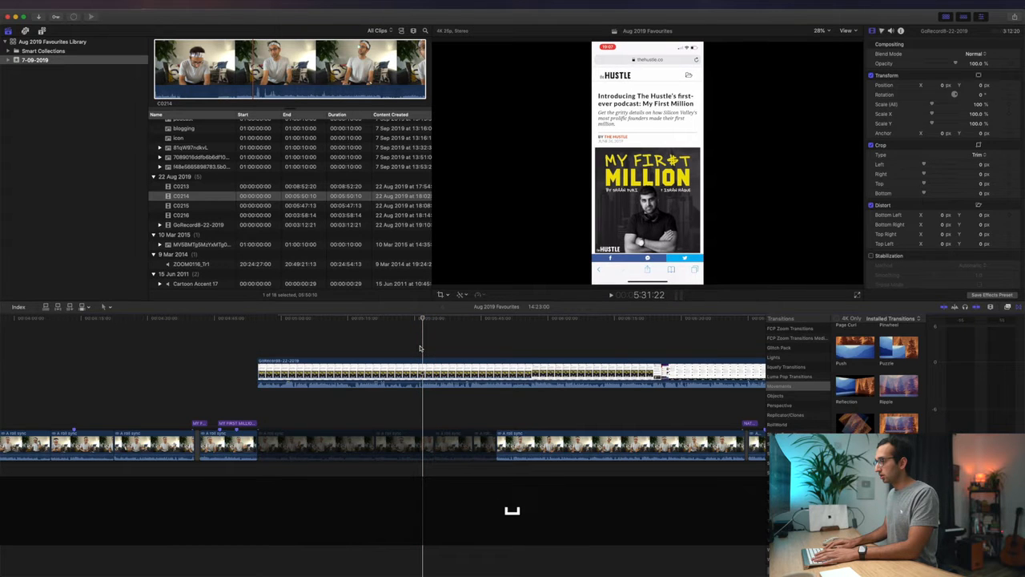
{"action": "key", "text": "space"}
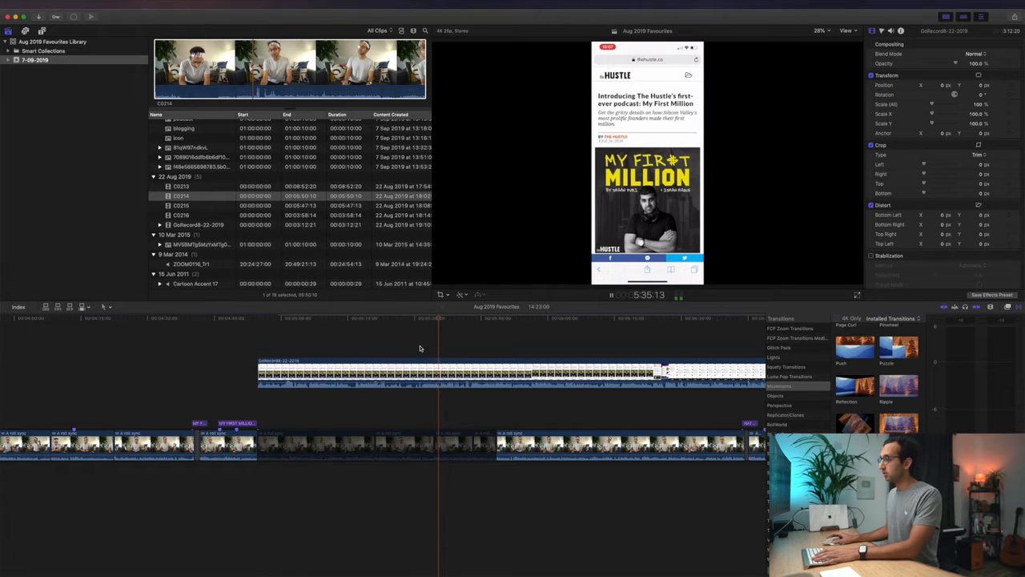
{"action": "scroll", "coordinate": [424, 349], "scroll_direction": "right", "scroll_amount": 5}
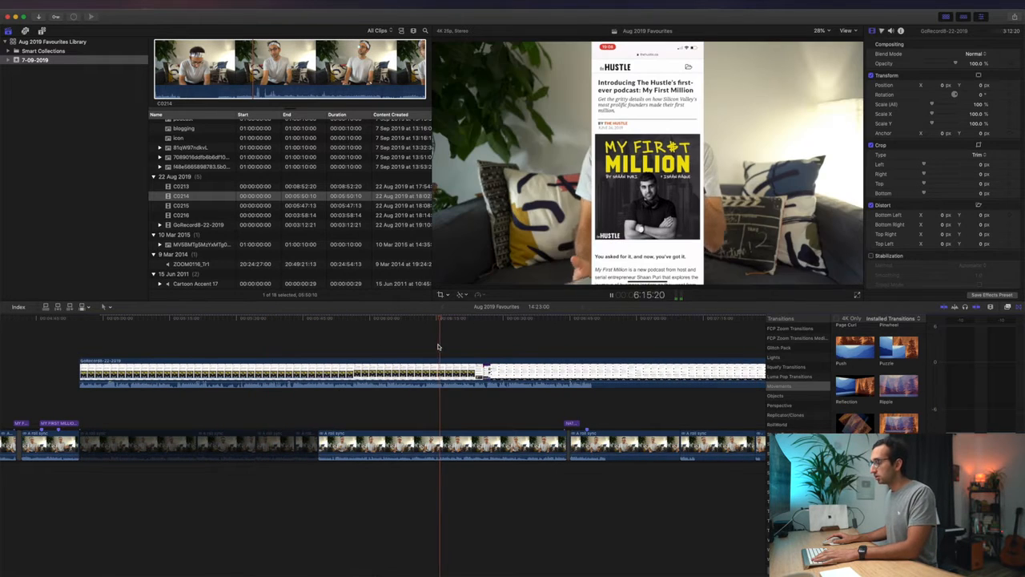
{"action": "left_click", "coordinate": [404, 443]}
{"action": "key", "text": "v"}
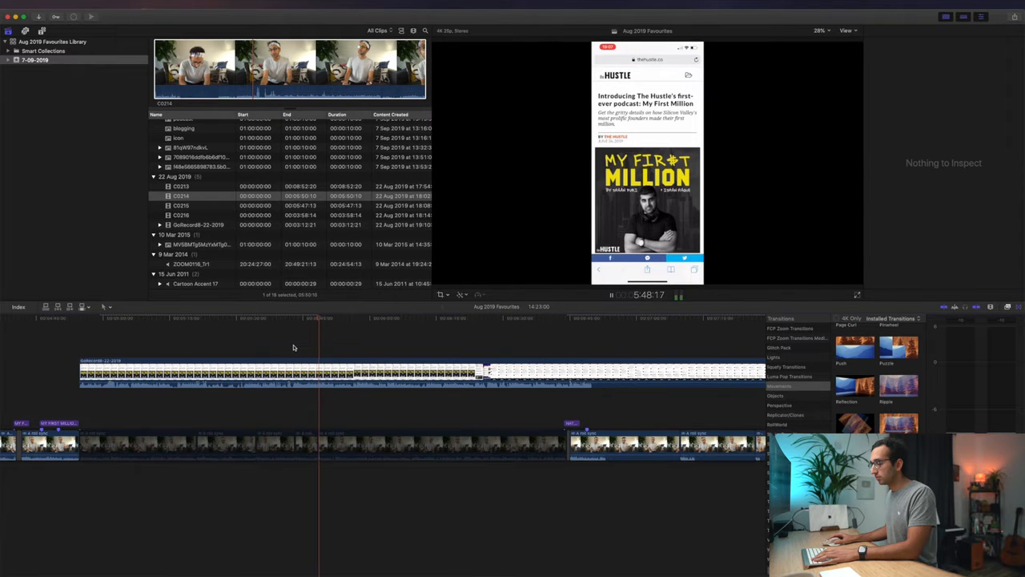
- Re-enable the first A roll clip under the screen recording, and move the recording later to play that footage uncovered
{"action": "key", "text": "space"}
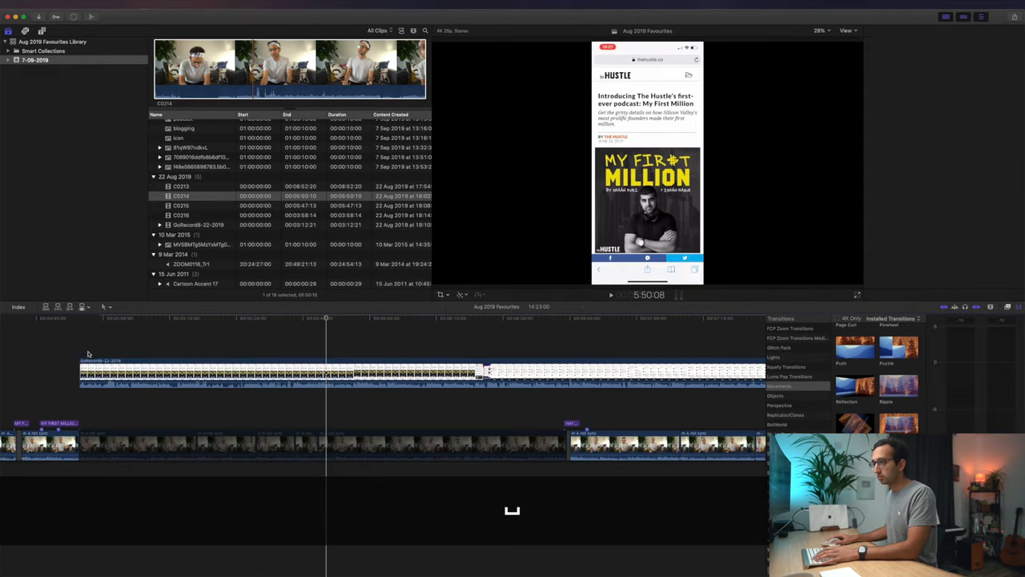
{"action": "left_click", "coordinate": [114, 443]}
{"action": "key", "text": "v"}
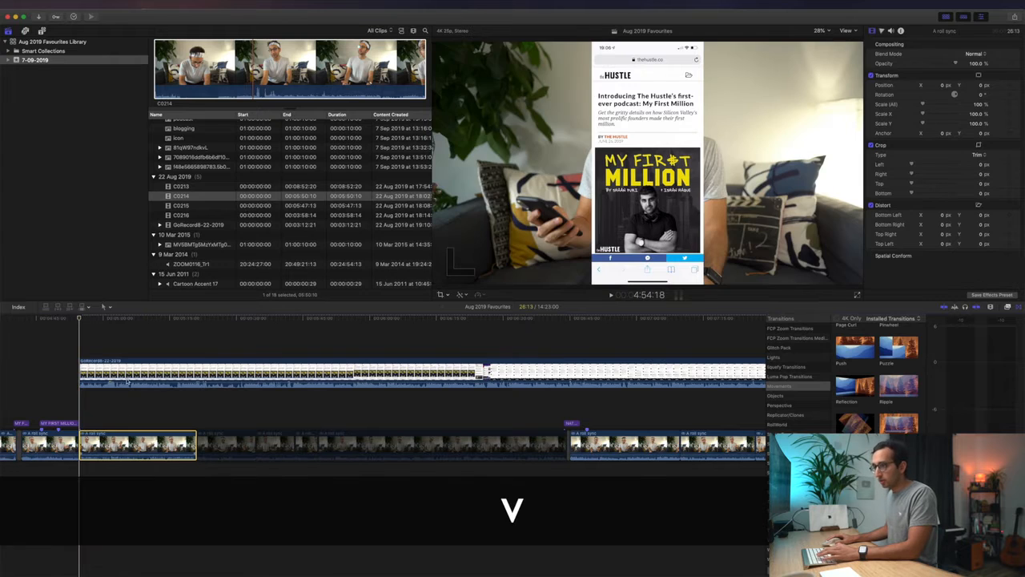
{"action": "left_click_drag", "start_coordinate": [128, 372], "coordinate": [238, 359]}
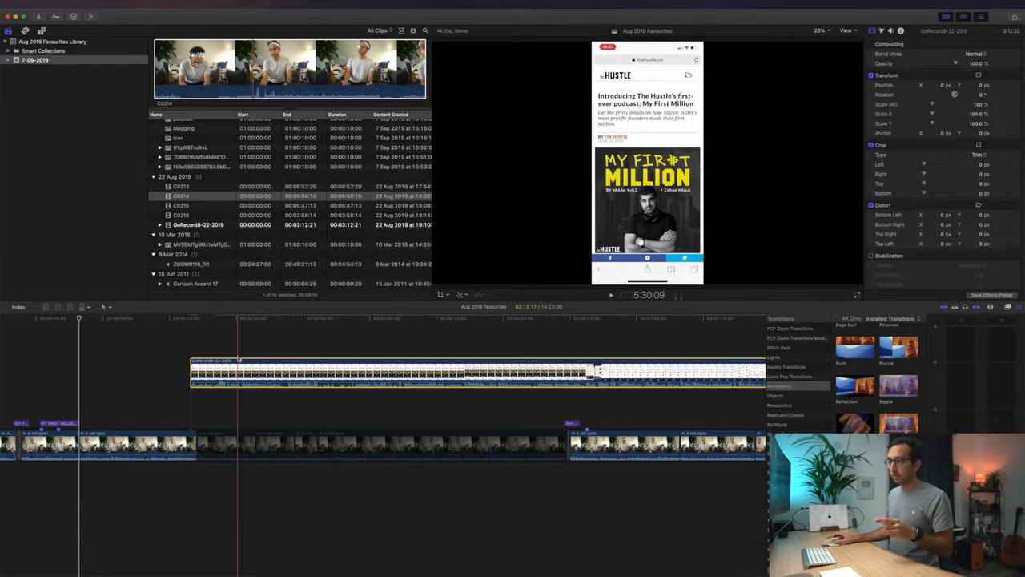
{"action": "left_click", "coordinate": [103, 423]}
{"action": "key", "text": "space"}
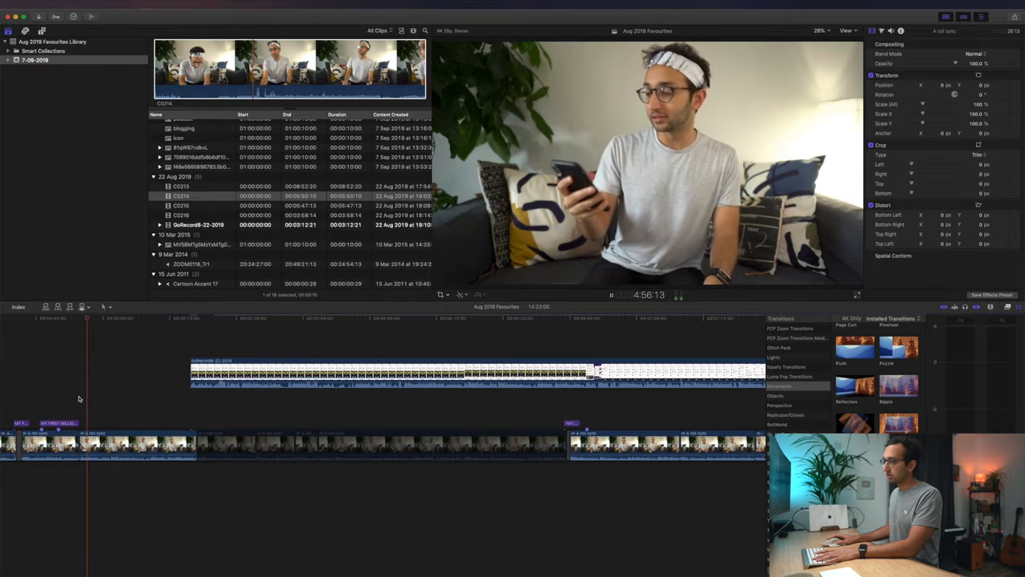
{"action": "key", "text": "space"}
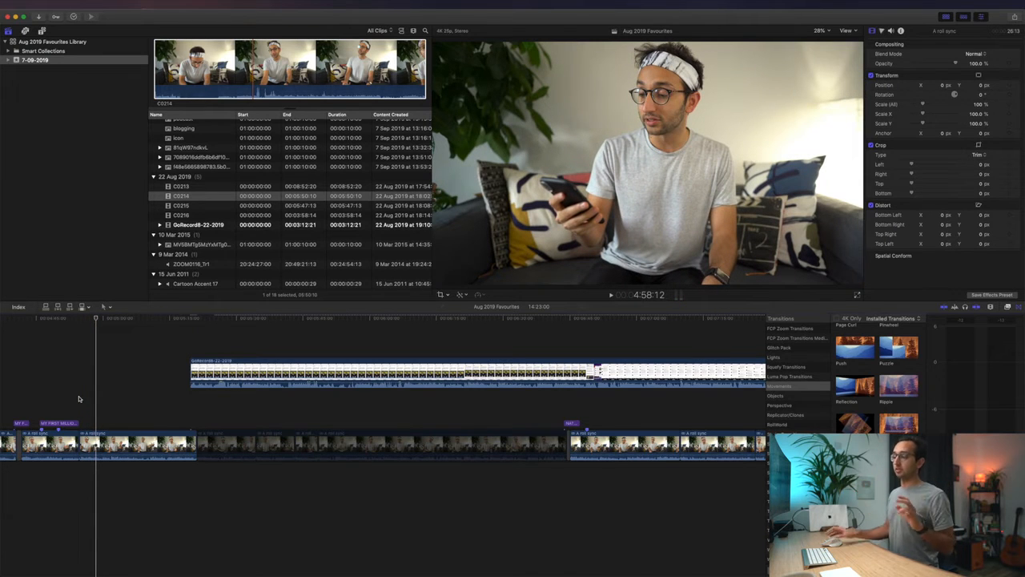
- Move the screen recording back to the start of the MY FIRST MILLION PODCAST title, and disable the first A roll clip beneath it
{"action": "left_click_drag", "start_coordinate": [225, 375], "coordinate": [75, 374]}
{"action": "left_click", "coordinate": [168, 340]}
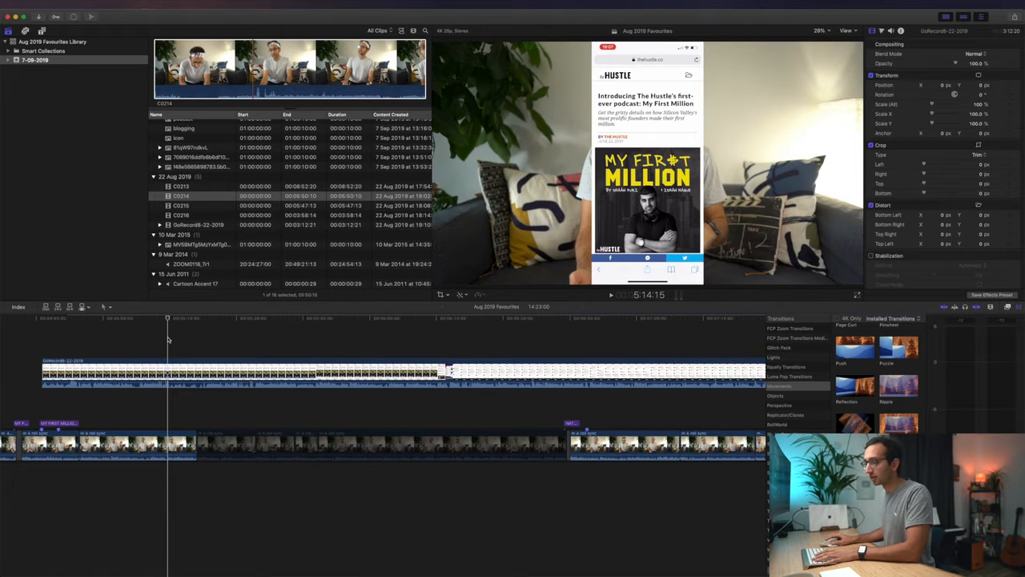
{"action": "key", "text": "v"}
- Play the screen recording on its own around 5:47 to 5:49 to find the cue for syncing it
{"action": "key", "text": "space"}
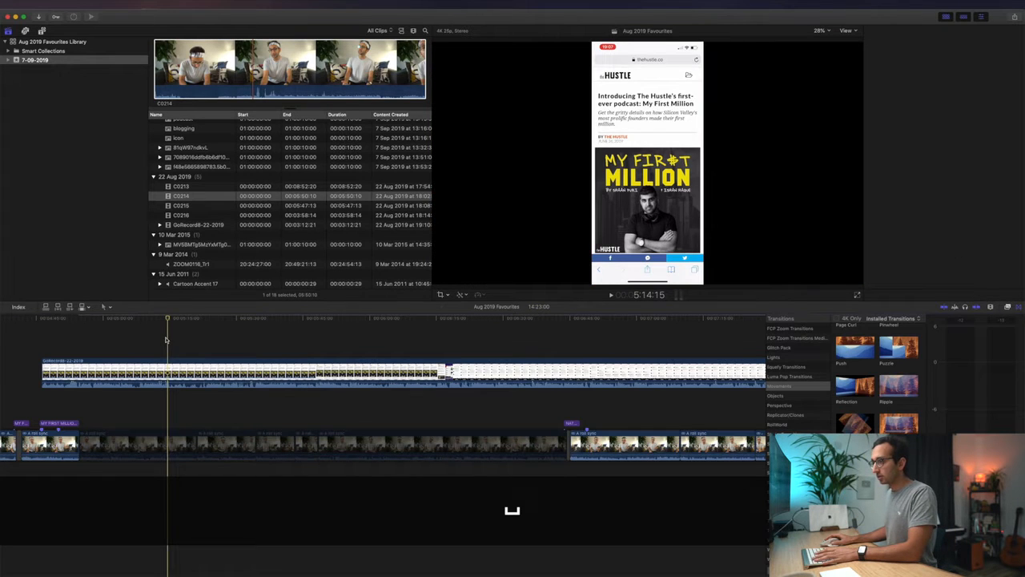
{"action": "key", "text": "i"}
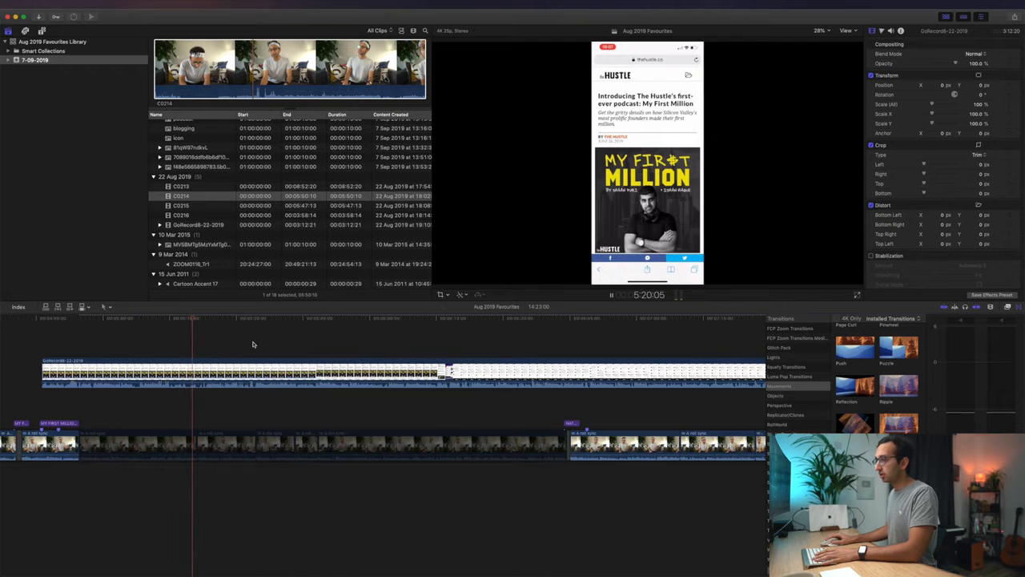
{"action": "left_click", "coordinate": [346, 335]}
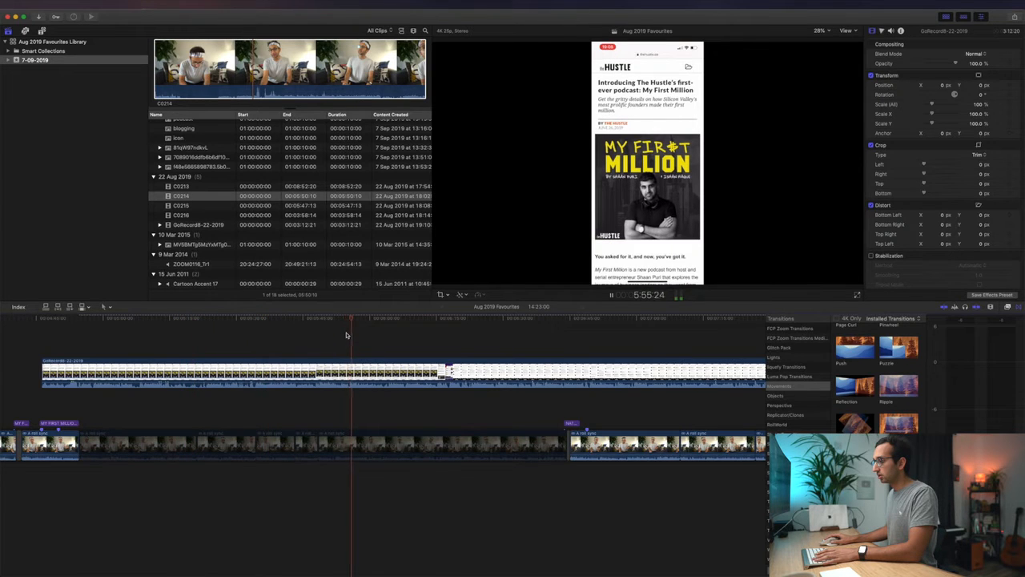
{"action": "left_click", "coordinate": [314, 335]}
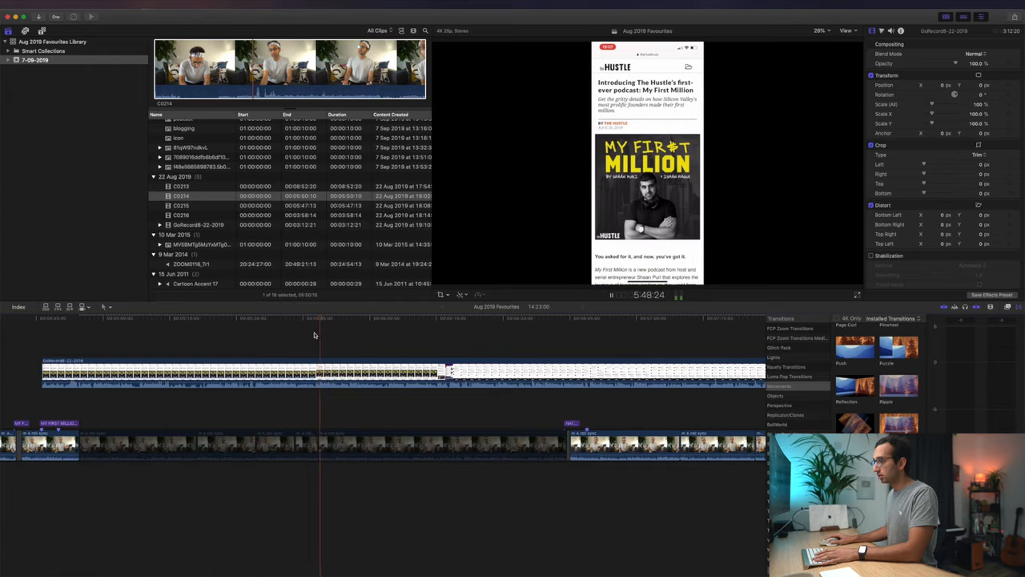
{"action": "left_click", "coordinate": [313, 337]}
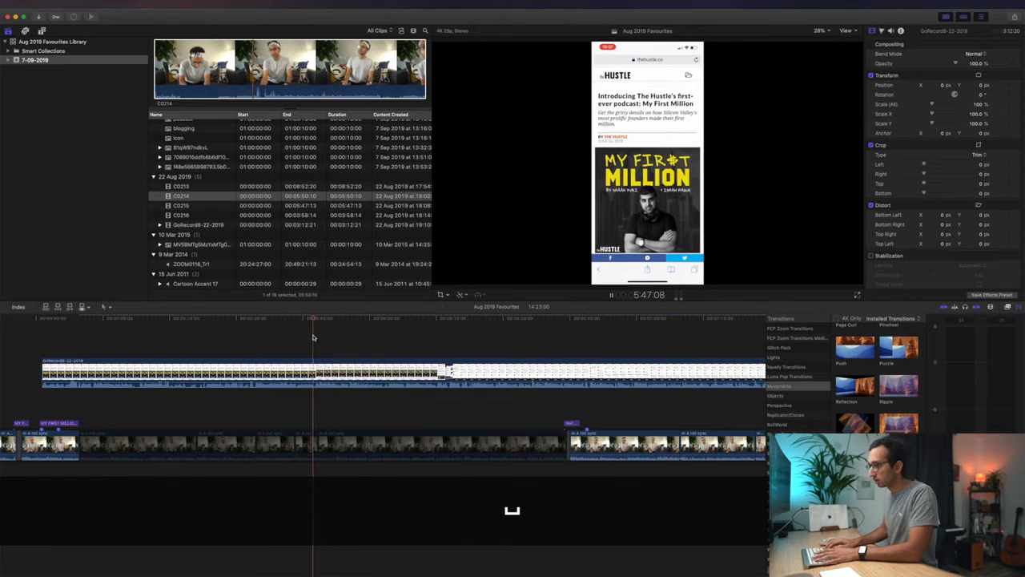
{"action": "key", "text": "space"}
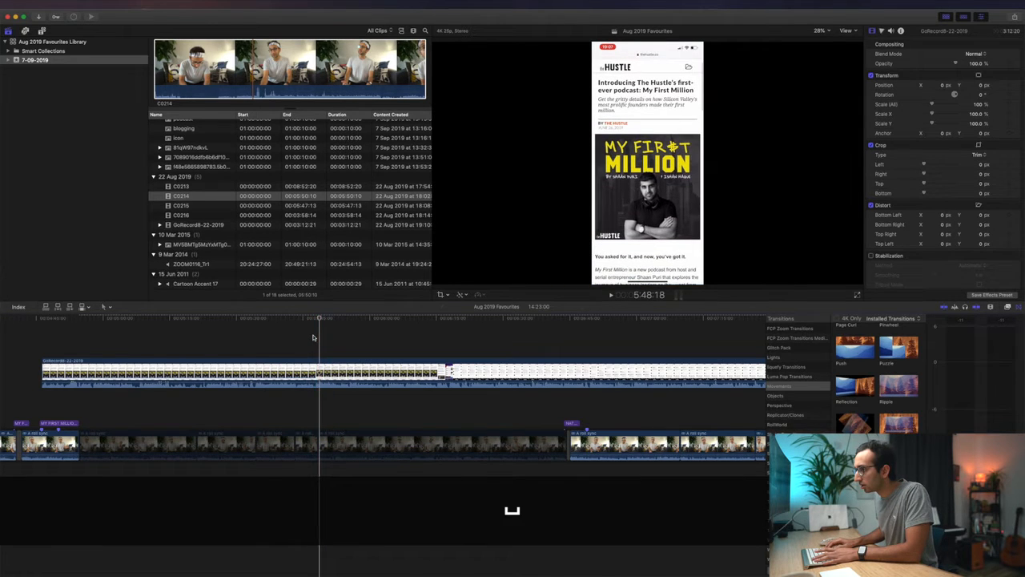
{"action": "key", "text": "shift+space"}
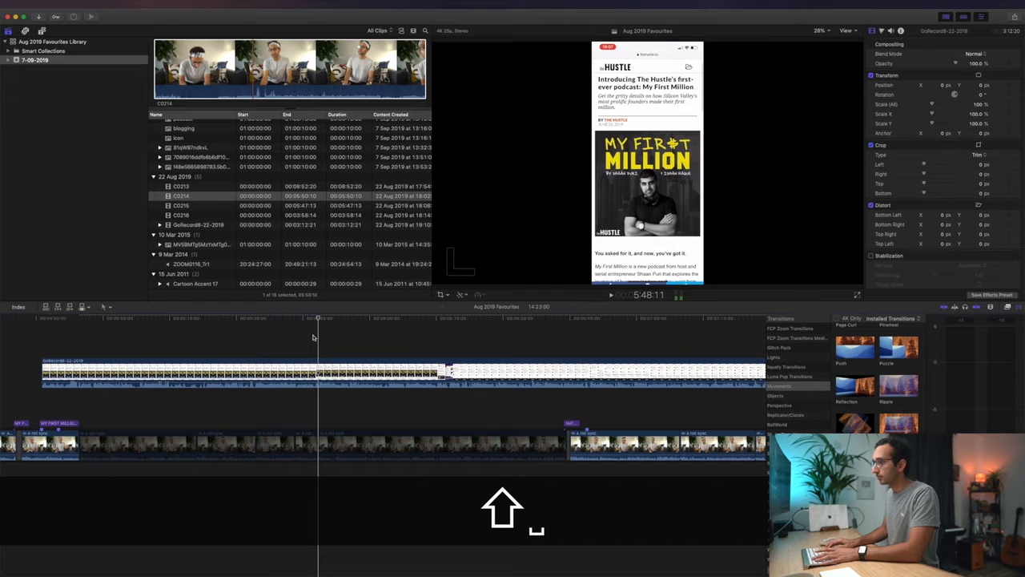
{"action": "key", "text": "space"}
{"action": "key", "text": "Left"}
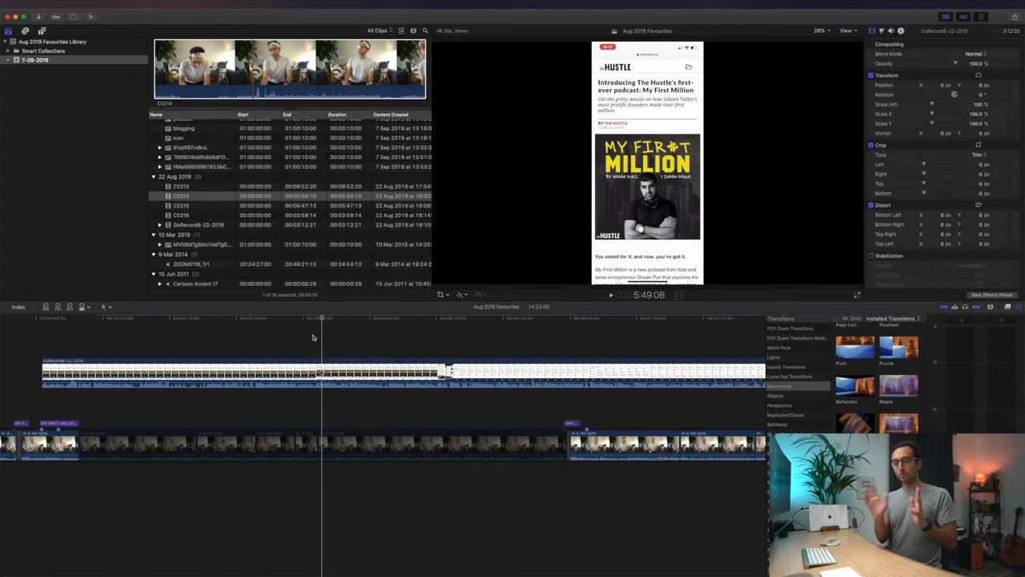
- Add a marker to the screen recording at 5:49:08, and play on from there
{"action": "left_click", "coordinate": [320, 362]}
{"action": "key", "text": "m"}
{"action": "left_click", "coordinate": [318, 354]}
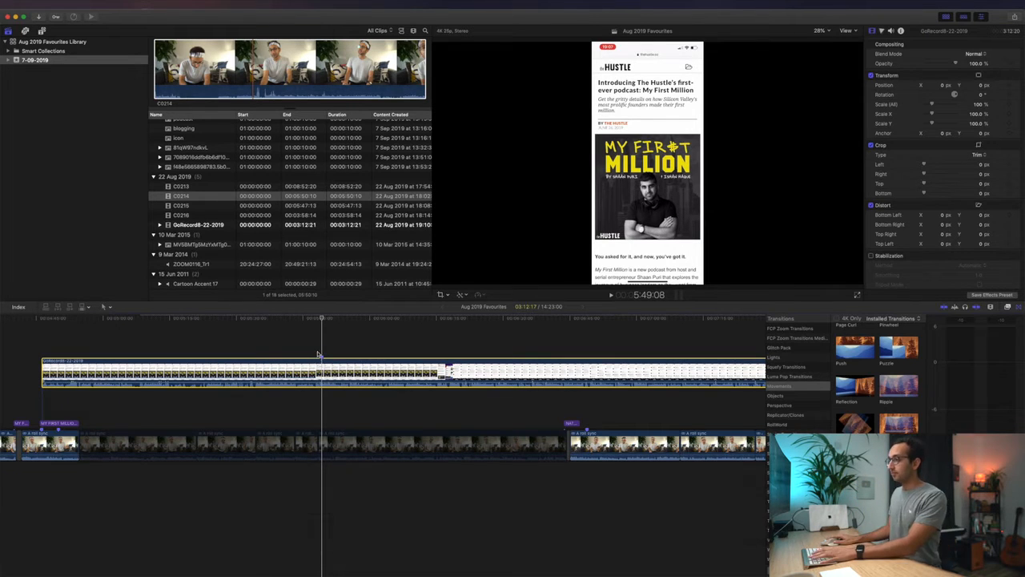
{"action": "key", "text": "space"}
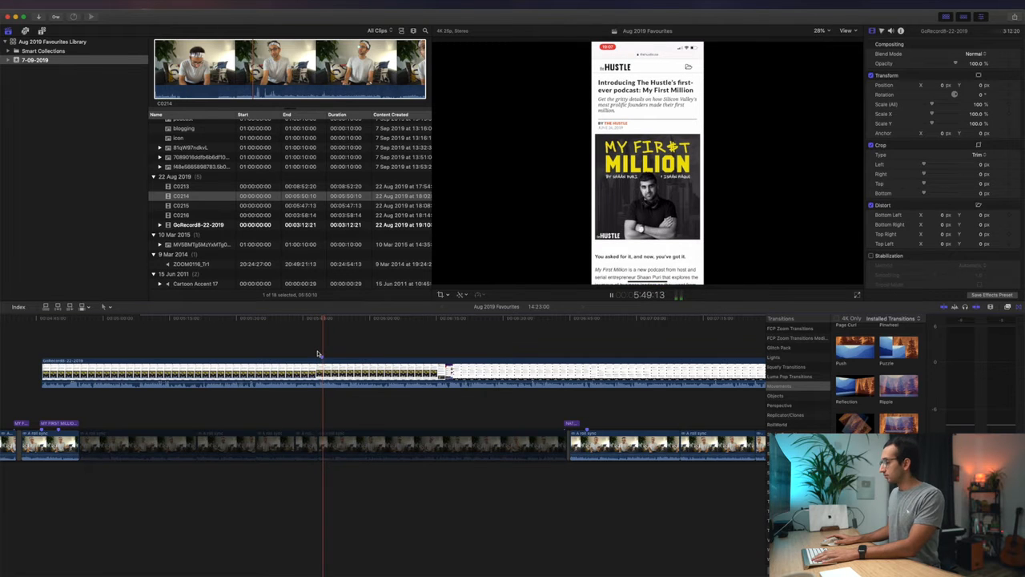
{"action": "key", "text": "space"}
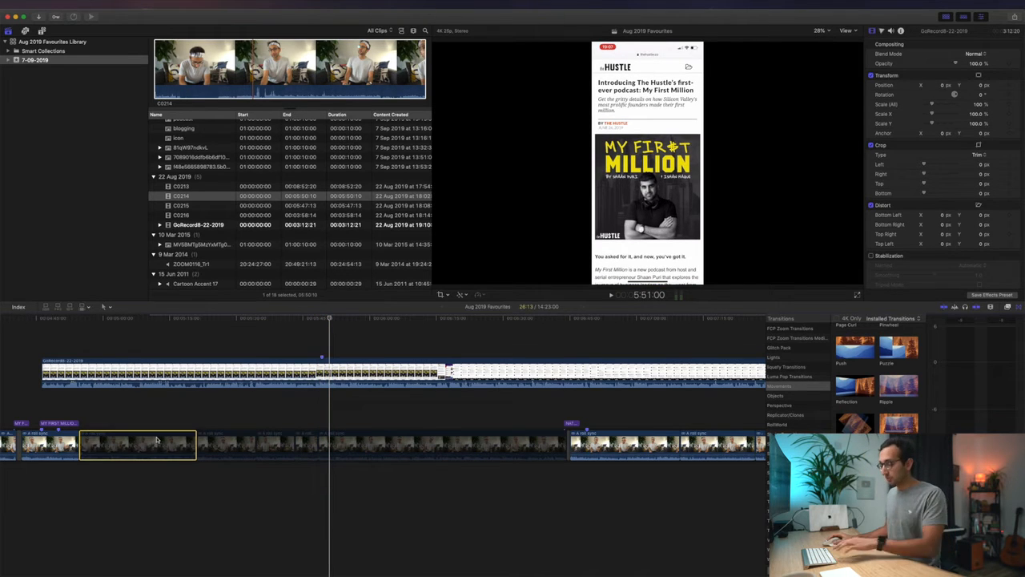
- Re-enable the first disabled A roll clip, and disable the screen recording above it
{"action": "key", "text": "v"}
{"action": "left_click", "coordinate": [157, 373]}
{"action": "key", "text": "v"}
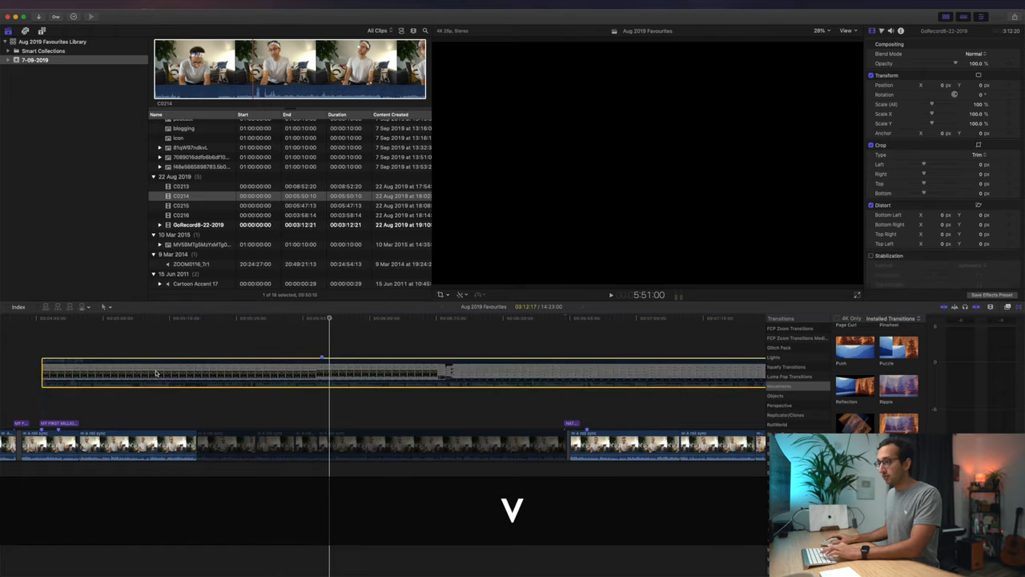
- Play the A roll from 4:54:18 to find the matching sync cue, and add a marker at 4:55:16
{"action": "left_click", "coordinate": [80, 411]}
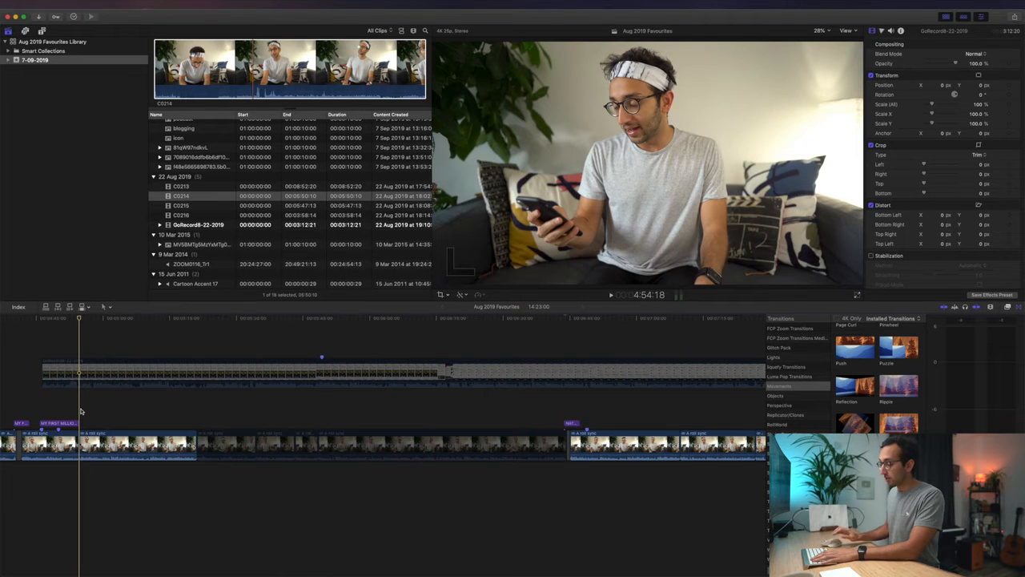
{"action": "key", "text": "space"}
{"action": "key", "text": "Left"}
{"action": "key", "text": "Right"}
{"action": "key", "text": "Left"}
{"action": "key", "text": "Right"}
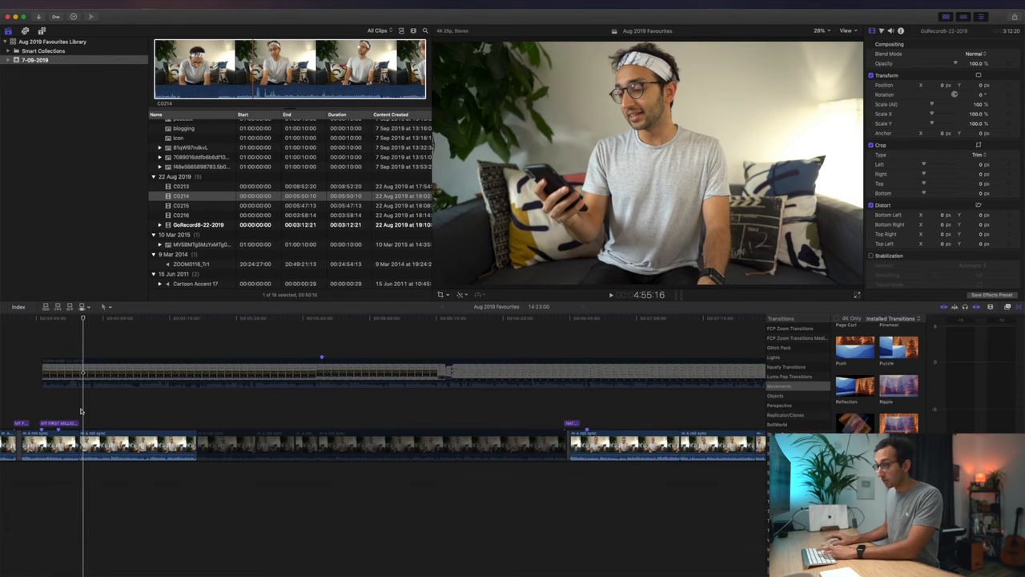
{"action": "key", "text": "m"}
- Move the screen recording earlier so its marker lines up with the new A roll marker at 4:55:16
{"action": "left_click", "coordinate": [297, 370]}
{"action": "left_click_drag", "start_coordinate": [297, 370], "coordinate": [80, 374]}
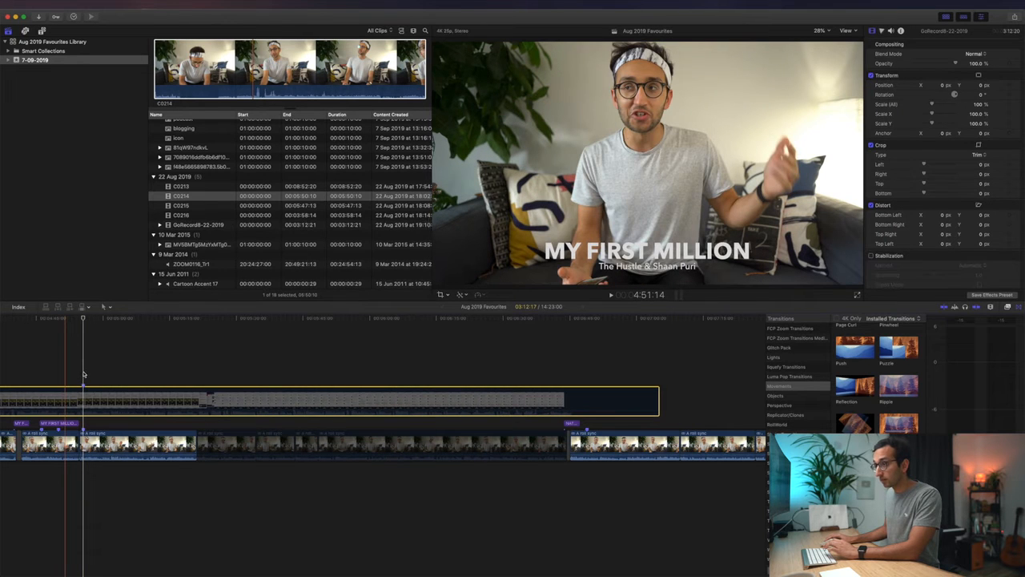
{"action": "left_click", "coordinate": [83, 373]}
- Trim the screen recording's start to the A roll cut at the end of the MY FIRST MILLION title, and re-enable it
{"action": "scroll", "coordinate": [84, 371], "scroll_direction": "left", "scroll_amount": 5}
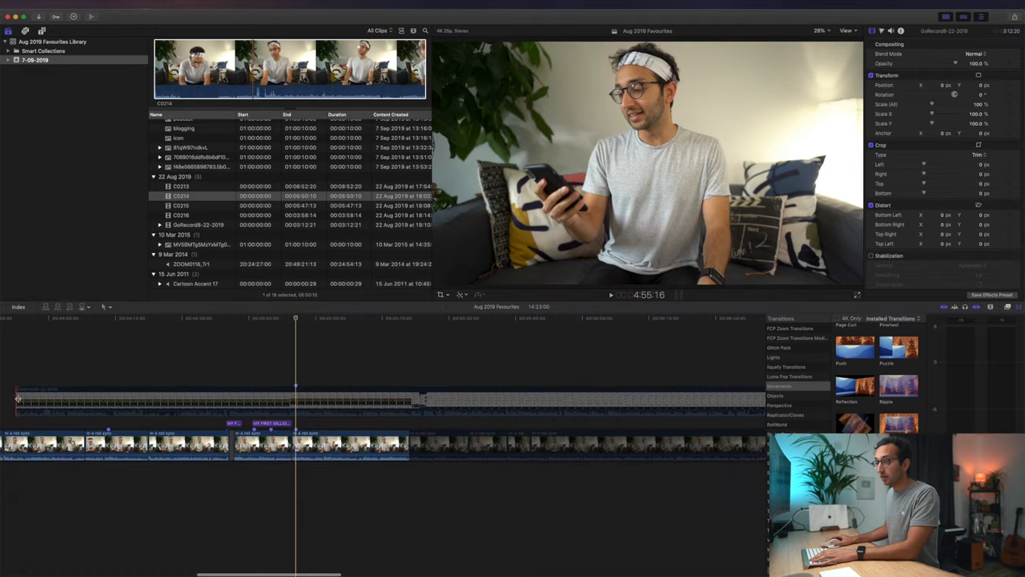
{"action": "left_click_drag", "start_coordinate": [16, 398], "coordinate": [291, 395]}
{"action": "key", "text": "v"}
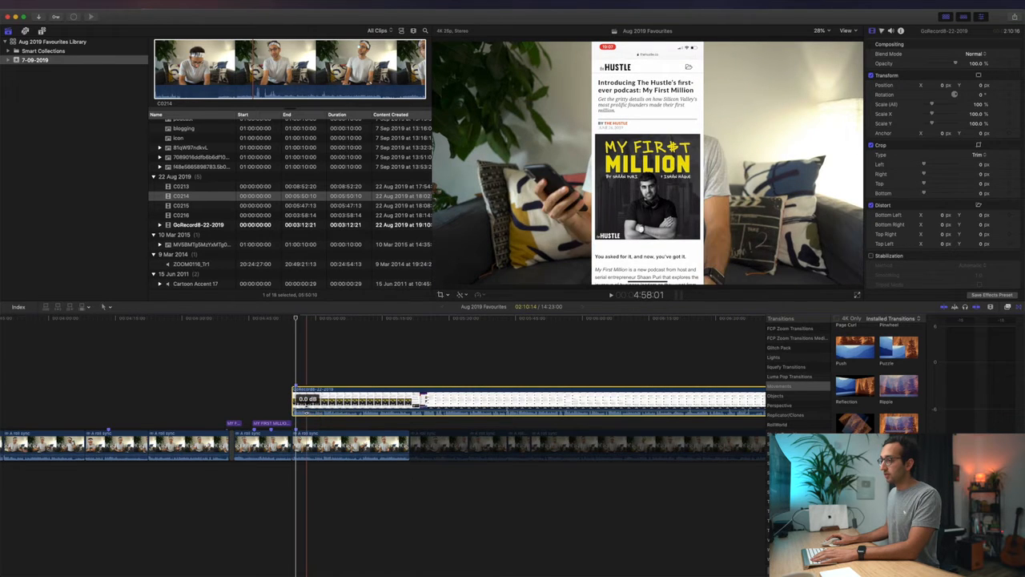
- Mute the screen recording by lowering its volume to the minimum
{"action": "left_click_drag", "start_coordinate": [307, 409], "coordinate": [308, 427]}
{"action": "key", "text": "super+z"}
{"action": "left_click", "coordinate": [891, 32]}
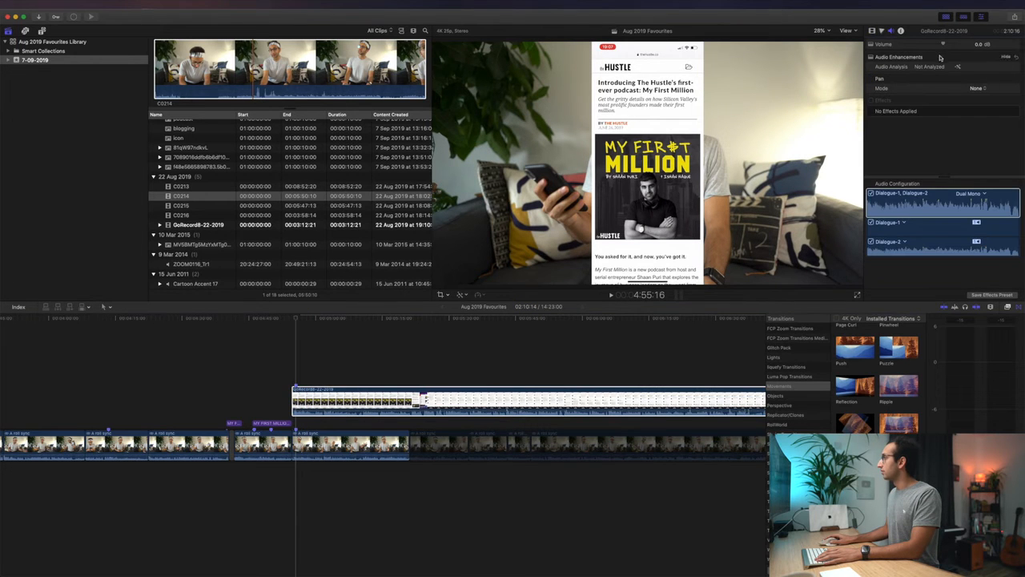
{"action": "left_click_drag", "start_coordinate": [944, 46], "coordinate": [864, 46]}
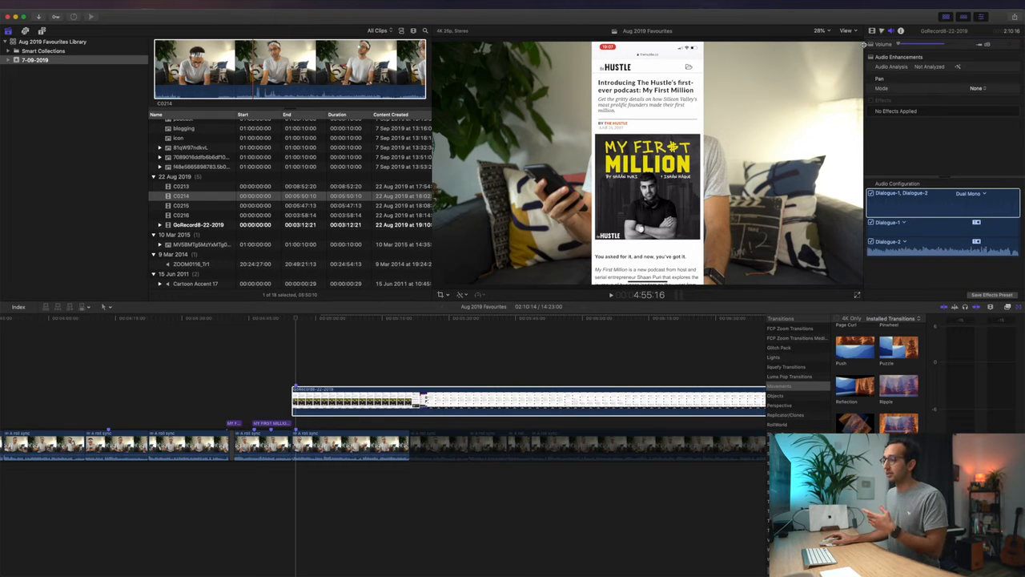
- Play the synced section from 4:54:18, and re-enable the remaining disabled A roll clips beneath the screen recording
{"action": "left_click", "coordinate": [292, 363]}
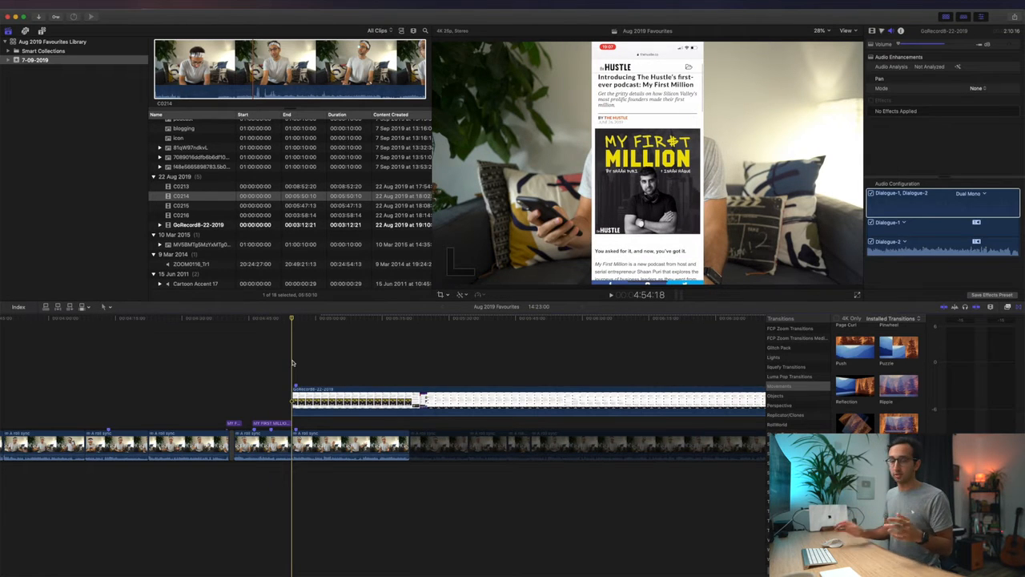
{"action": "key", "text": "space"}
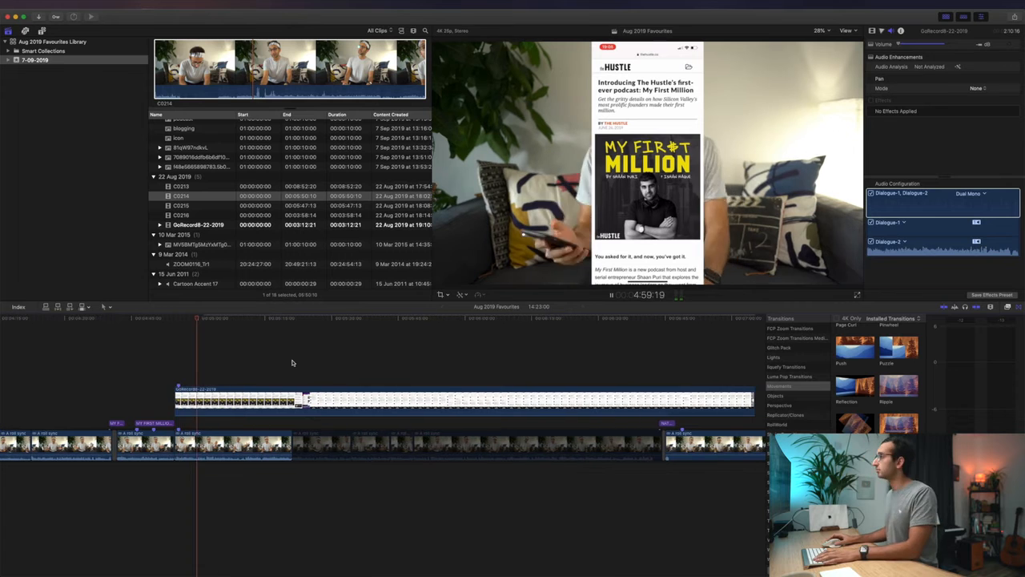
{"action": "key", "text": "v"}
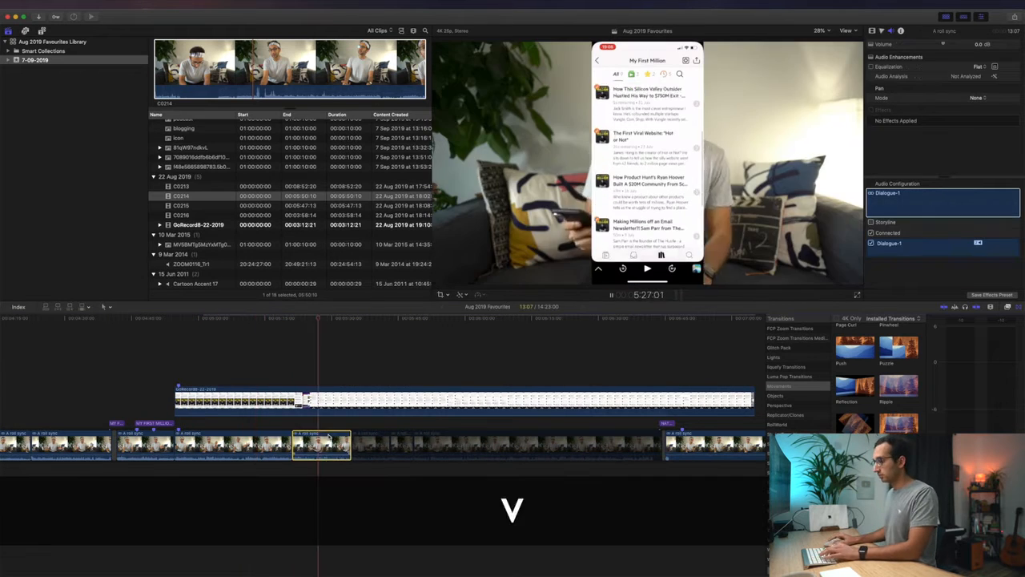
{"action": "key", "text": "space"}
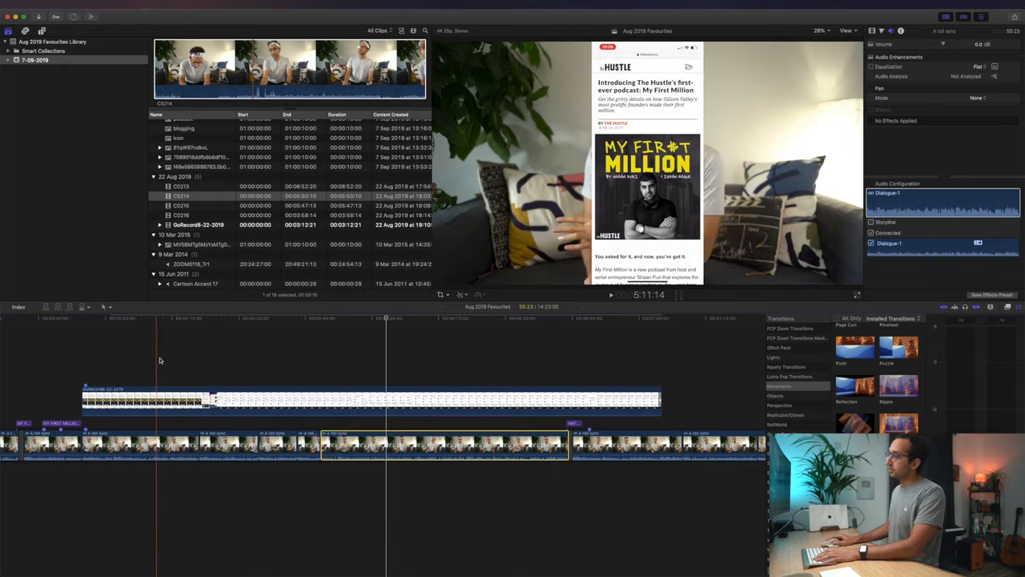
- Trim the end of the screen recording to 6:43:17, where the next title begins
{"action": "left_click", "coordinate": [201, 358]}
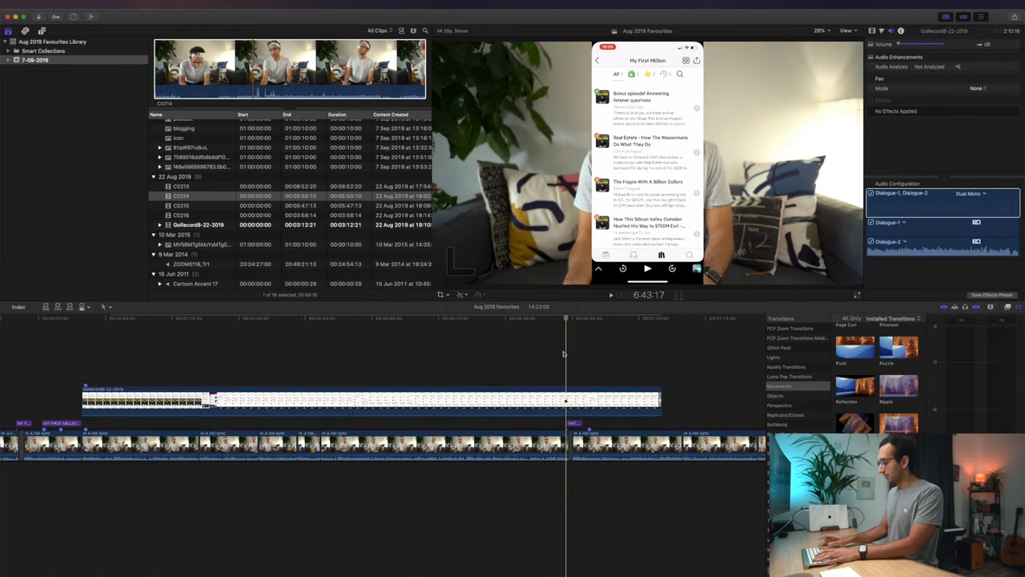
{"action": "key", "text": "alt+bracketright"}
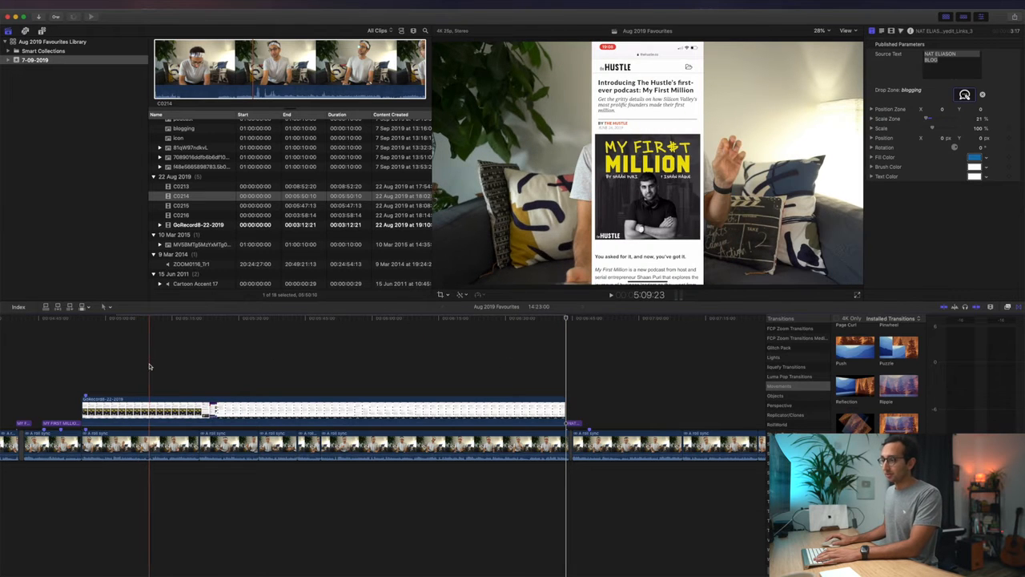
- Set the screen recording's X position to 1421.6 px so it sits at the right edge of the frame
{"action": "left_click", "coordinate": [149, 406]}
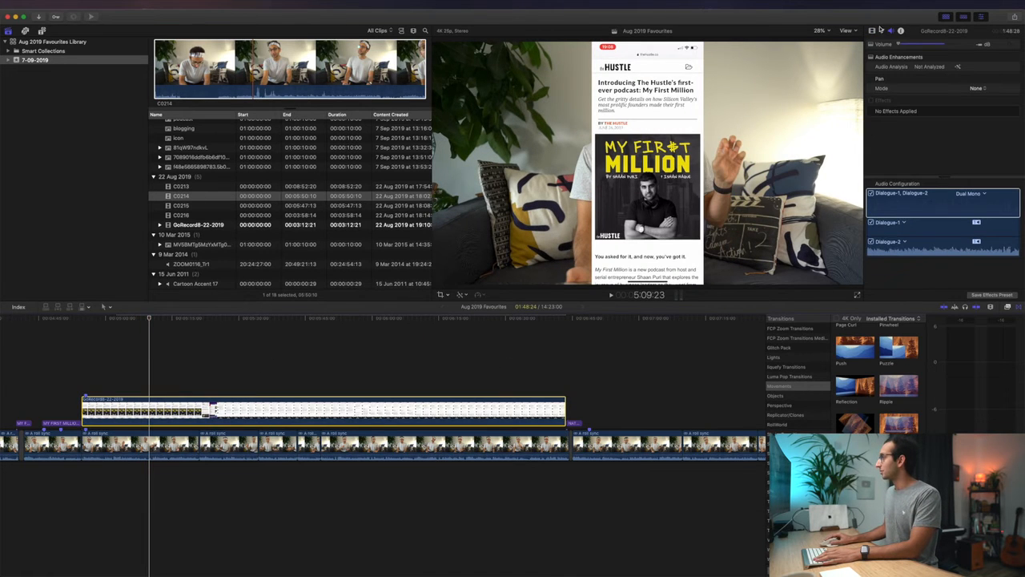
{"action": "left_click", "coordinate": [873, 32]}
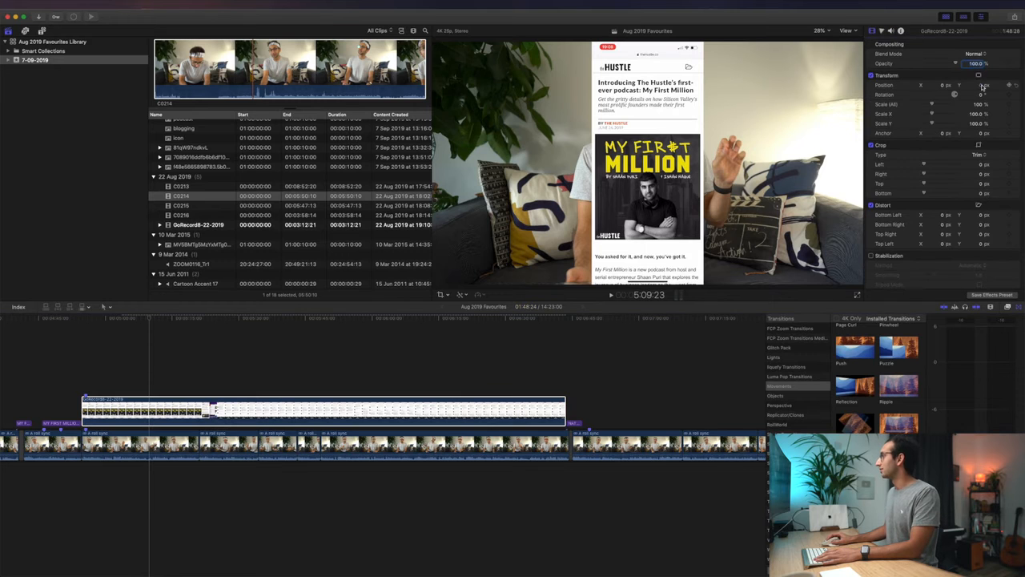
{"action": "left_click_drag", "start_coordinate": [942, 86], "coordinate": [941, 35]}
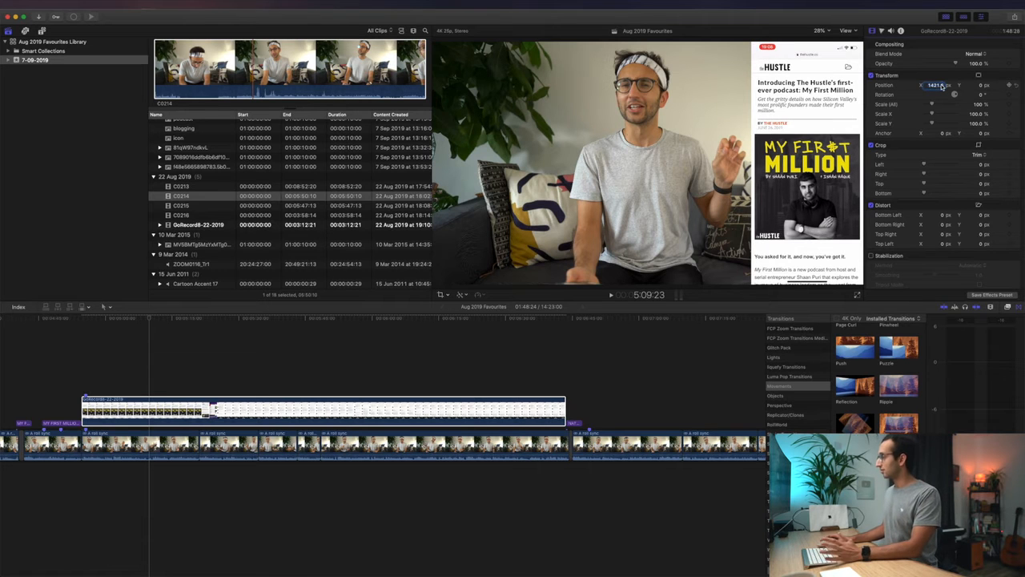
- Play from the MY FIRST MILLION title into the repositioned screen recording to check its placement and sync
{"action": "left_click", "coordinate": [73, 365]}
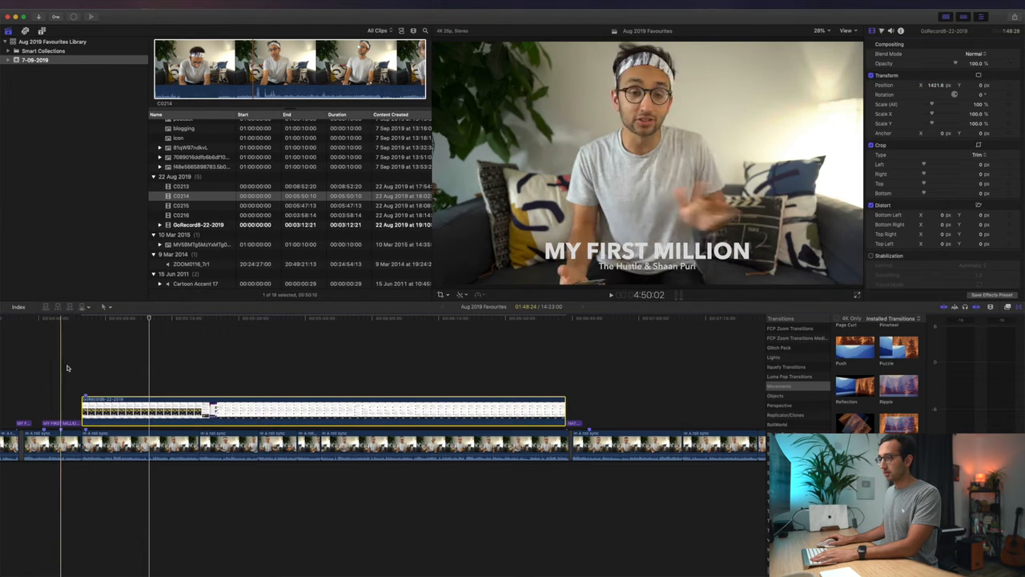
{"action": "key", "text": "space"}
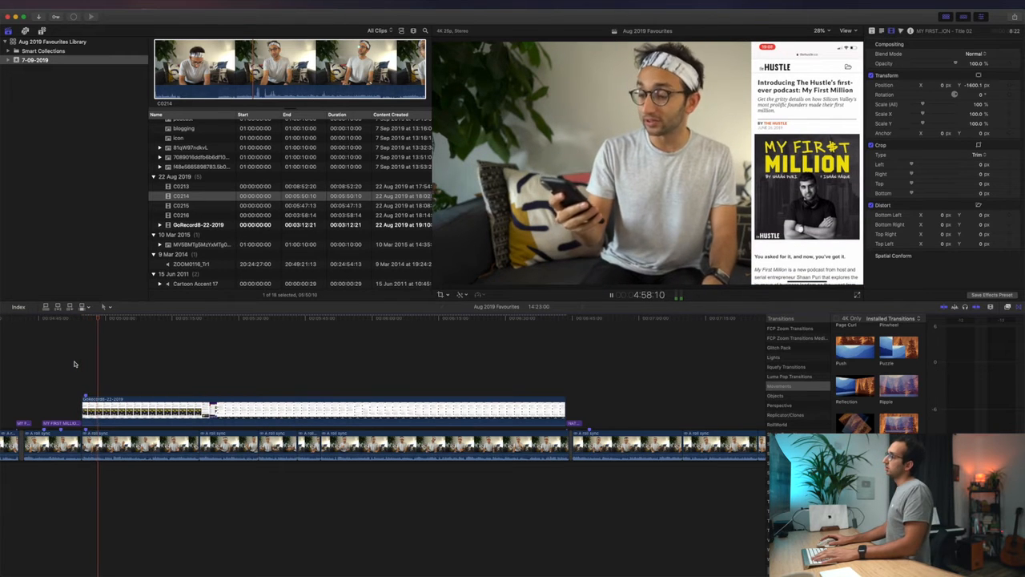
{"action": "key", "text": "space"}
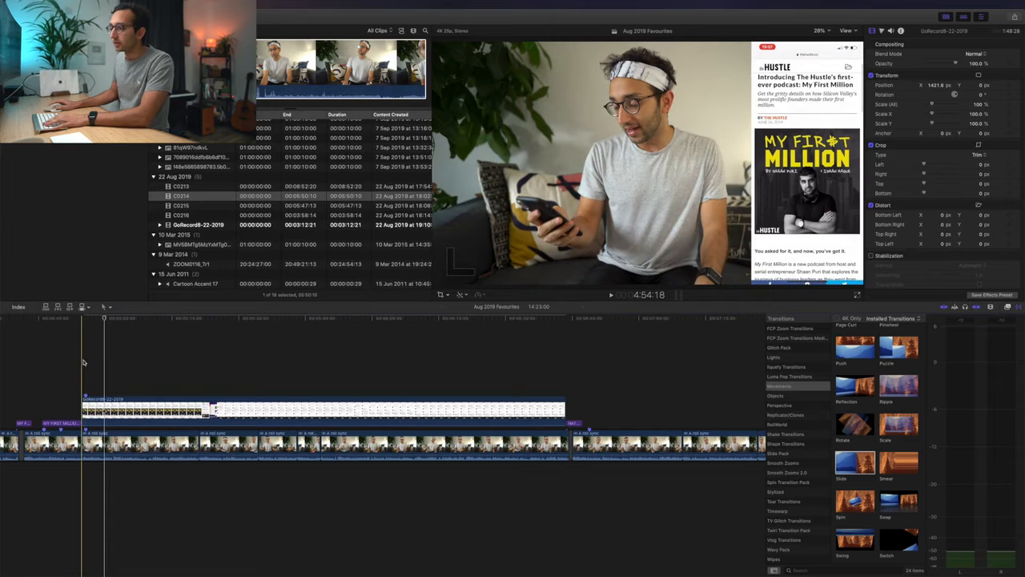
- Examine the start of the screen recording up close, playing the lead-in from 4:52:23
{"action": "left_click", "coordinate": [84, 363]}
{"action": "key", "text": "super+equal"}
{"action": "key", "text": "super+equal"}
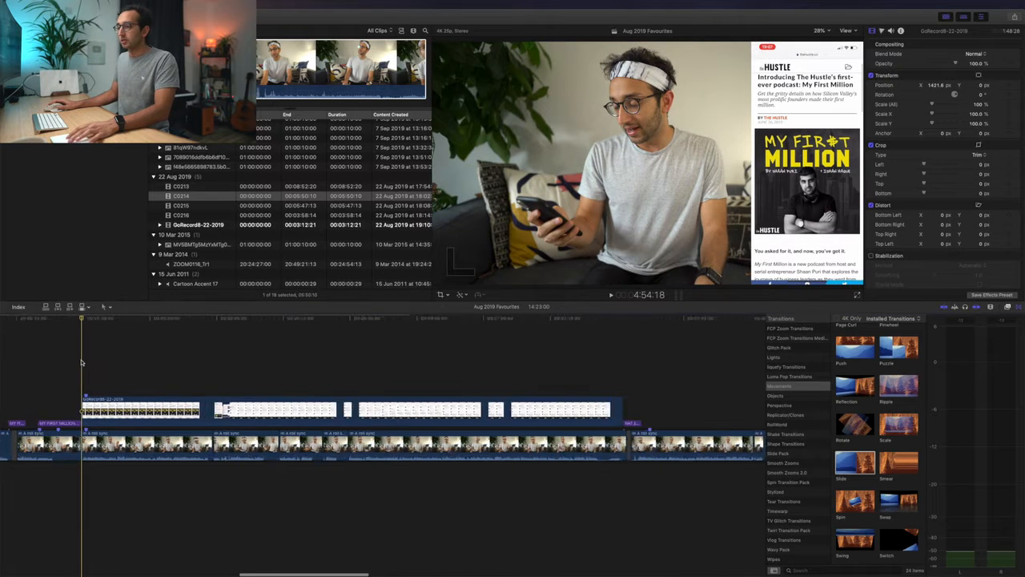
{"action": "scroll", "coordinate": [82, 363], "scroll_direction": "left", "scroll_amount": 3}
{"action": "left_click", "coordinate": [146, 356]}
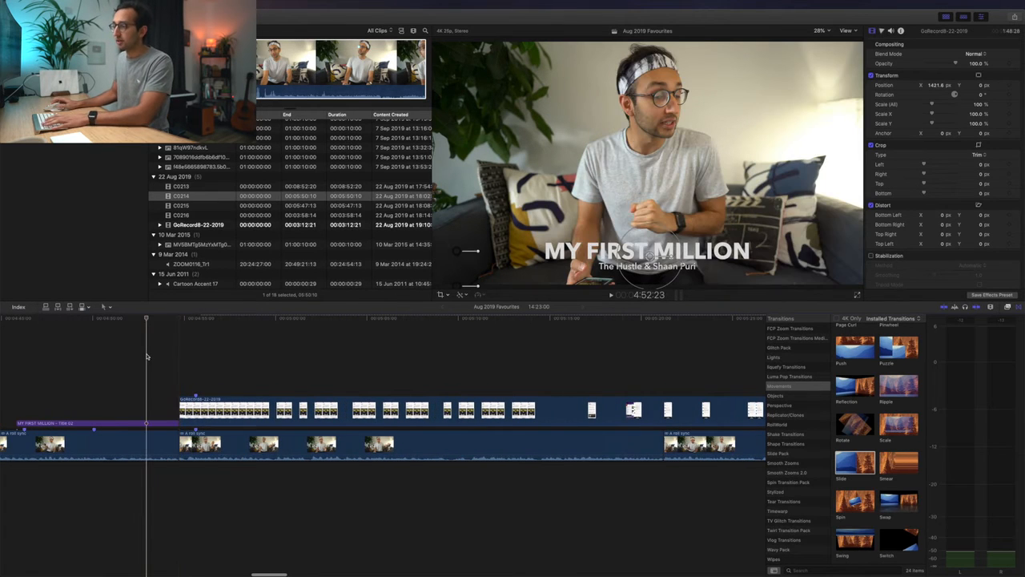
{"action": "key", "text": "space"}
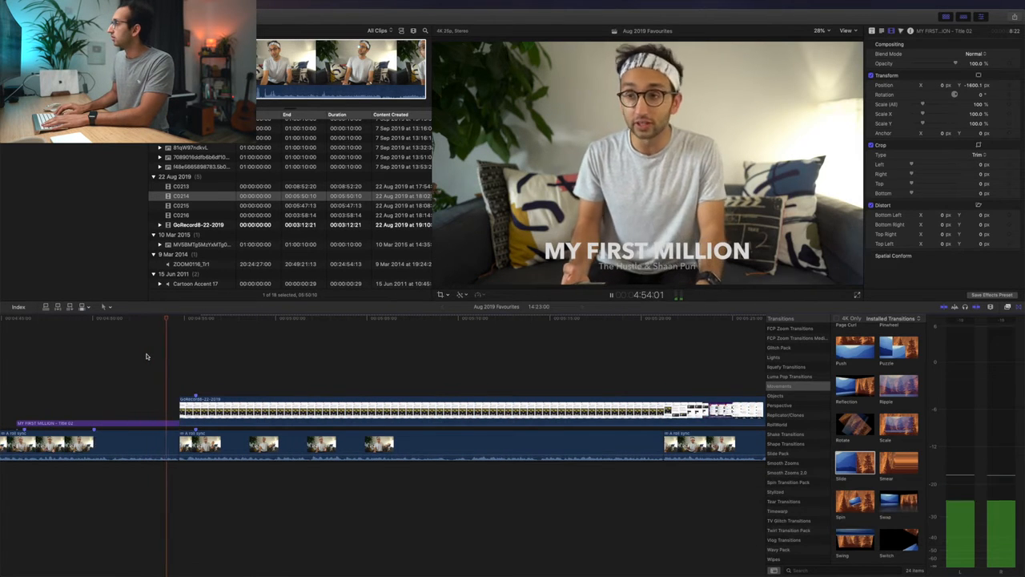
{"action": "key", "text": "space"}
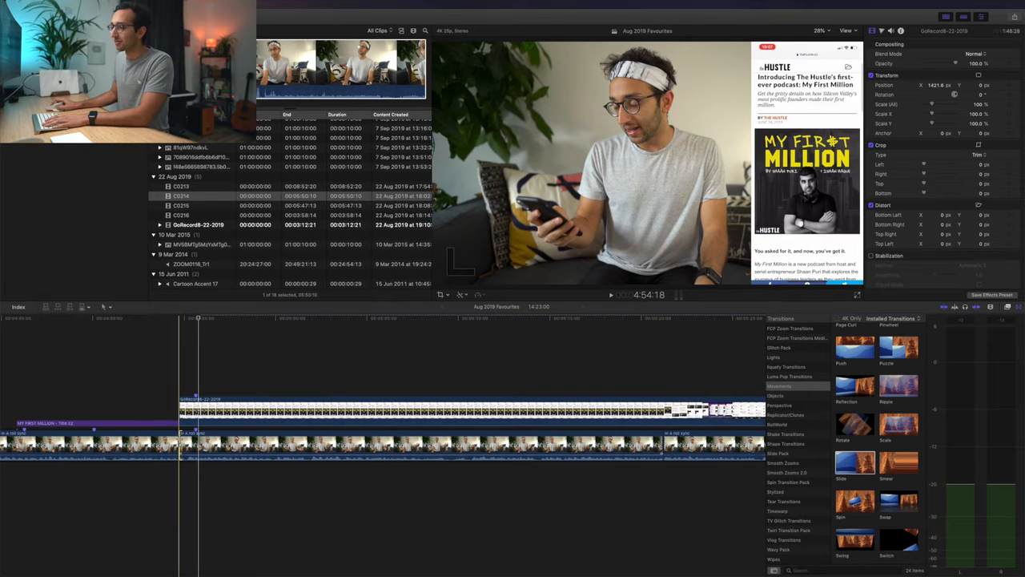
- Select the A roll edit point beneath the start of the screen recording and look through the Movements transitions
{"action": "left_click", "coordinate": [179, 389]}
{"action": "left_click", "coordinate": [180, 444]}
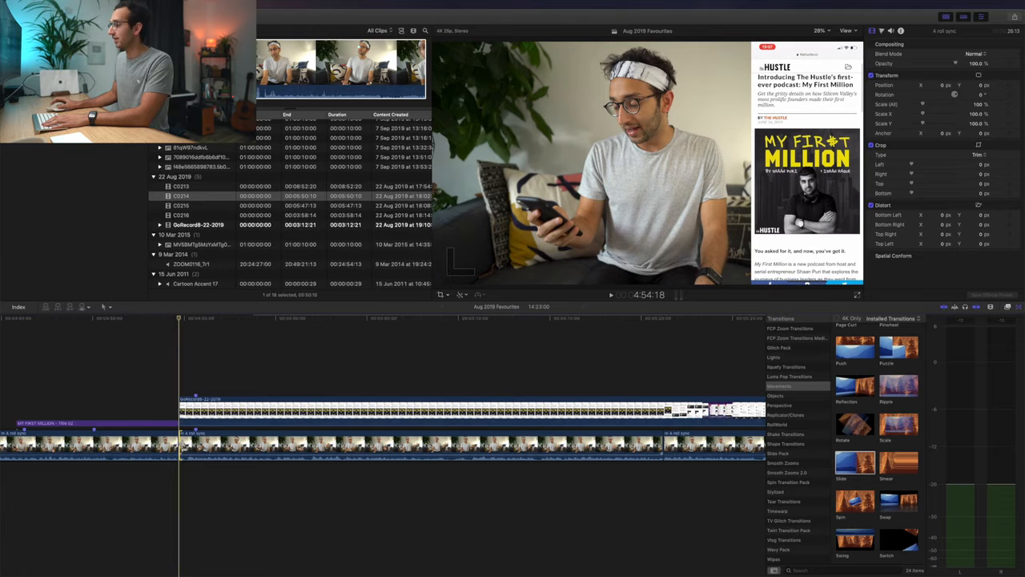
{"action": "scroll", "coordinate": [877, 441], "scroll_direction": "up", "scroll_amount": 2}
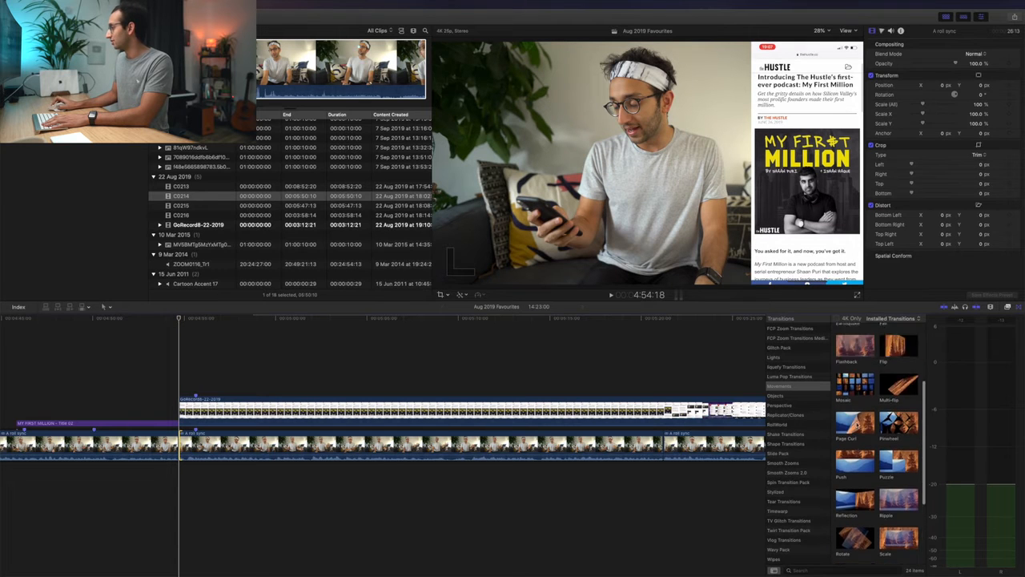
{"action": "scroll", "coordinate": [877, 440], "scroll_direction": "up", "scroll_amount": 3}
{"action": "scroll", "coordinate": [793, 413], "scroll_direction": "up", "scroll_amount": 3}
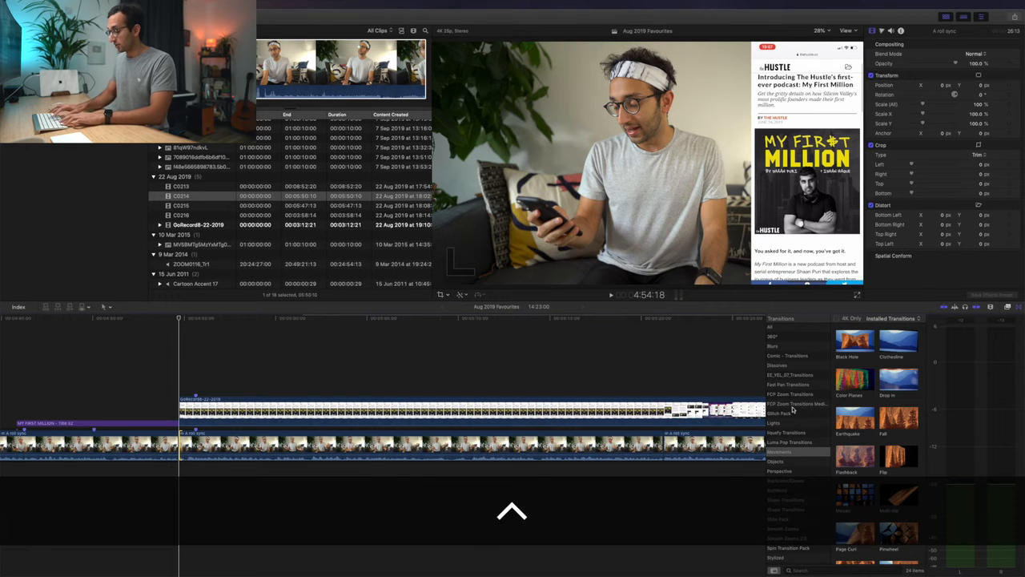
- Toggle the Transitions browser off and on several times, leaving it open
{"action": "key", "text": "ctrl+super+5"}
{"action": "key", "text": "ctrl+super+5"}
{"action": "key", "text": "ctrl+super+5"}
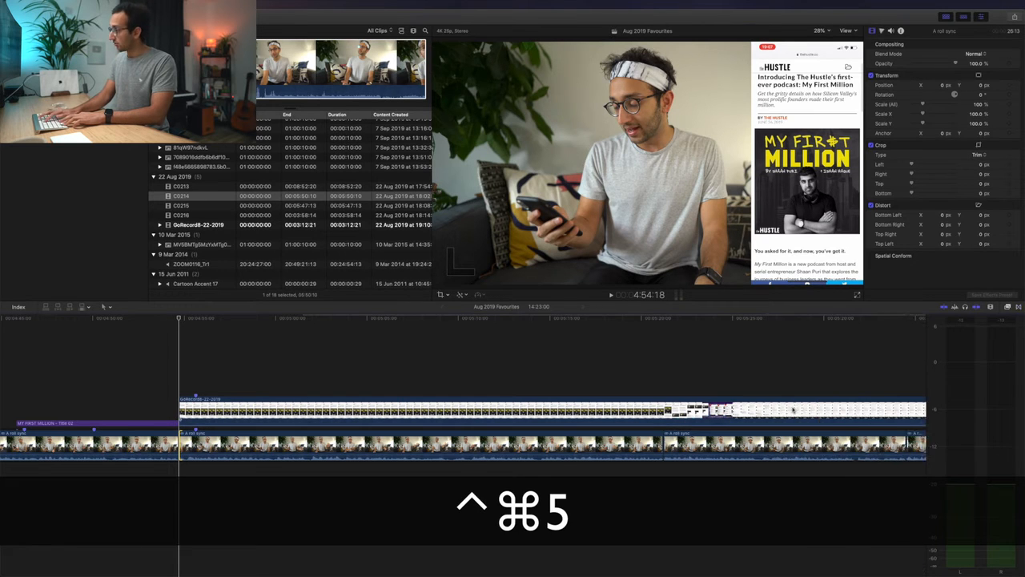
{"action": "key", "text": "ctrl+super+5"}
{"action": "key", "text": "ctrl+super+5"}
{"action": "key", "text": "ctrl+super+5"}
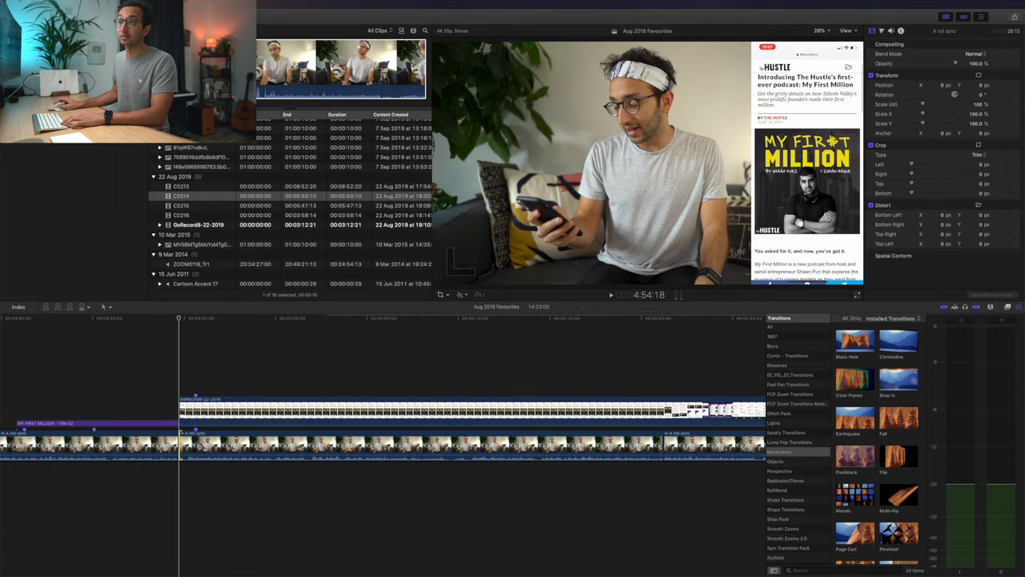
{"action": "key", "text": "ctrl+super+5"}
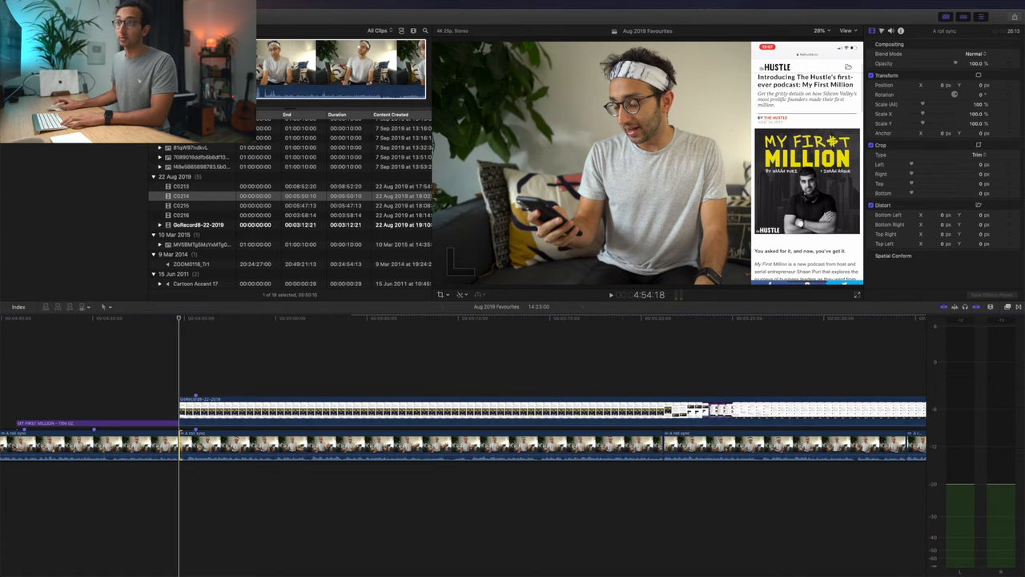
{"action": "key", "text": "ctrl+super+5"}
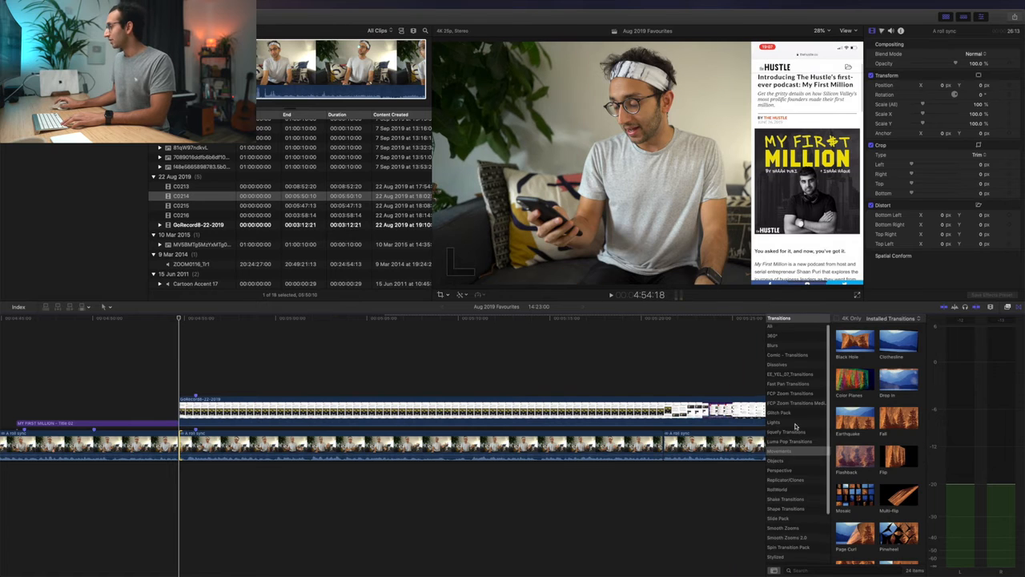
- Apply the Glitch Shuffle 2 transition from the Glitch Pack to the selected A roll cut and play across it
{"action": "scroll", "coordinate": [795, 521], "scroll_direction": "up", "scroll_amount": 4}
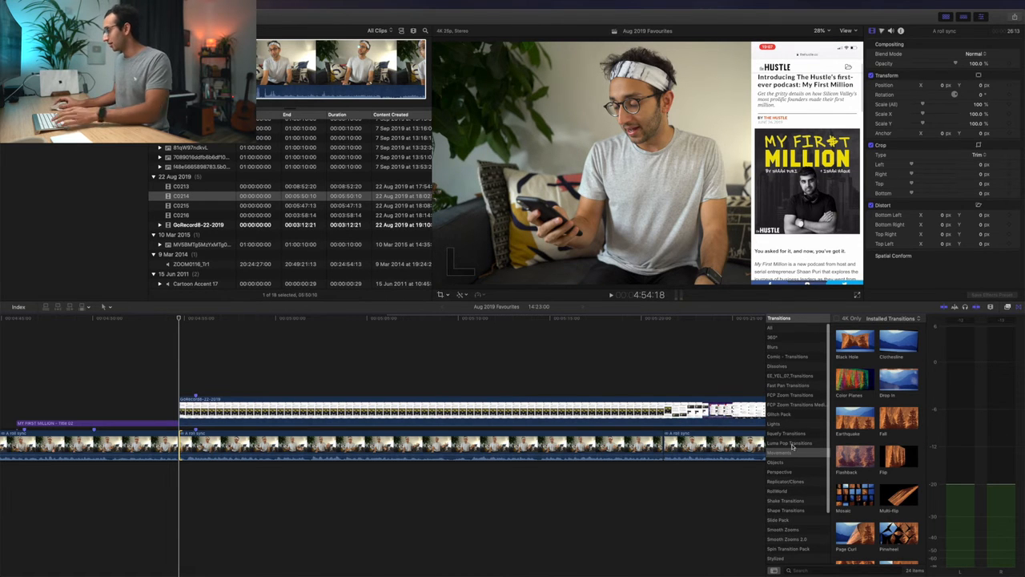
{"action": "scroll", "coordinate": [797, 493], "scroll_direction": "down", "scroll_amount": 2}
{"action": "scroll", "coordinate": [796, 495], "scroll_direction": "down", "scroll_amount": 3}
{"action": "scroll", "coordinate": [793, 403], "scroll_direction": "up", "scroll_amount": 4}
{"action": "left_click", "coordinate": [785, 413]}
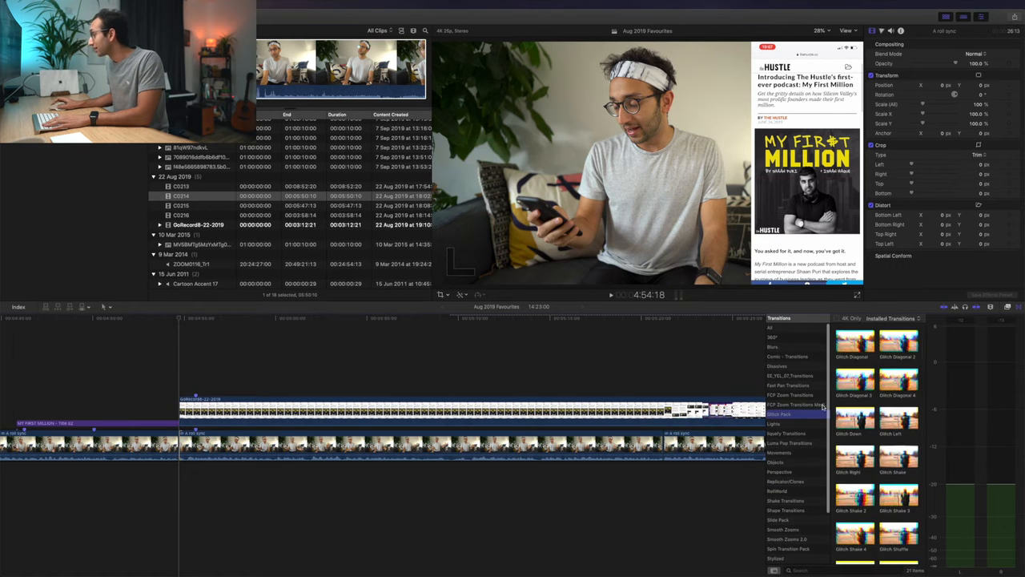
{"action": "scroll", "coordinate": [881, 400], "scroll_direction": "down", "scroll_amount": 2}
{"action": "left_click", "coordinate": [855, 388]}
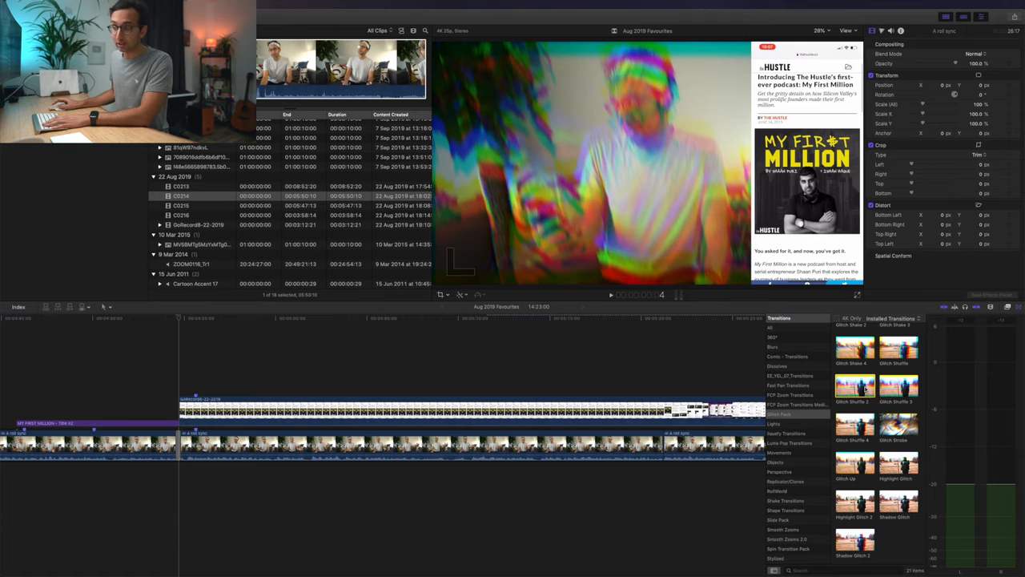
{"action": "key", "text": "space"}
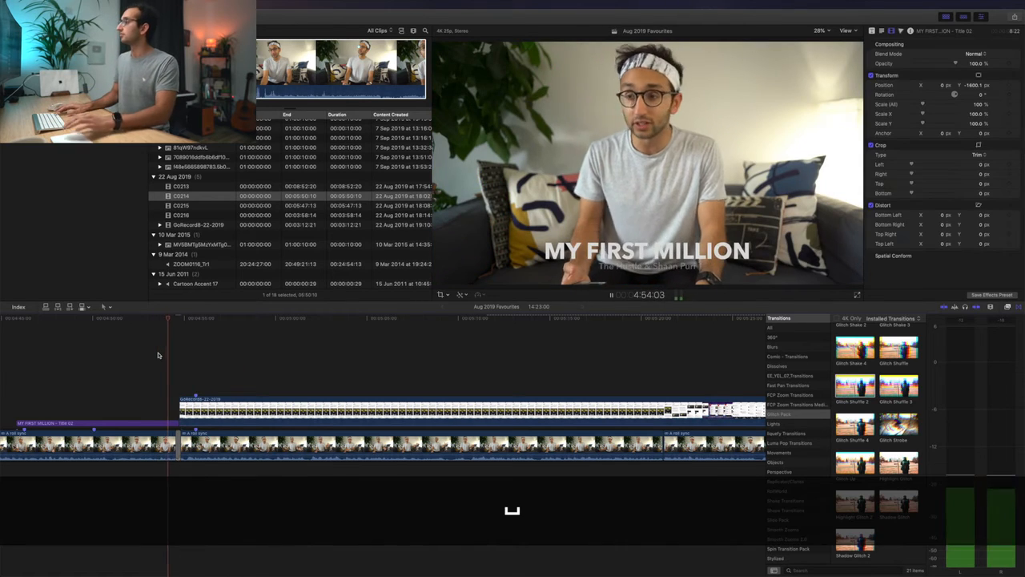
{"action": "key", "text": "space"}
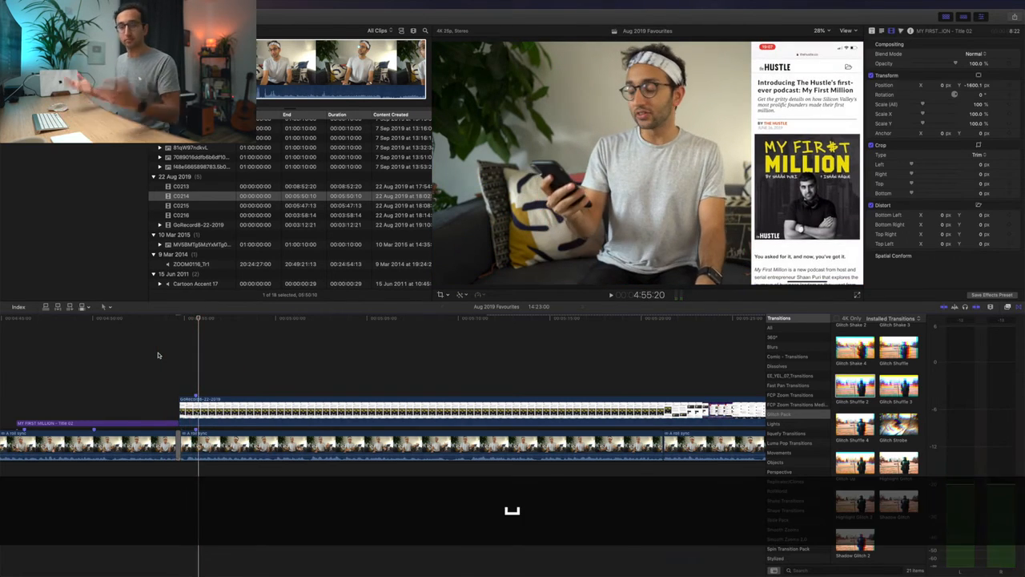